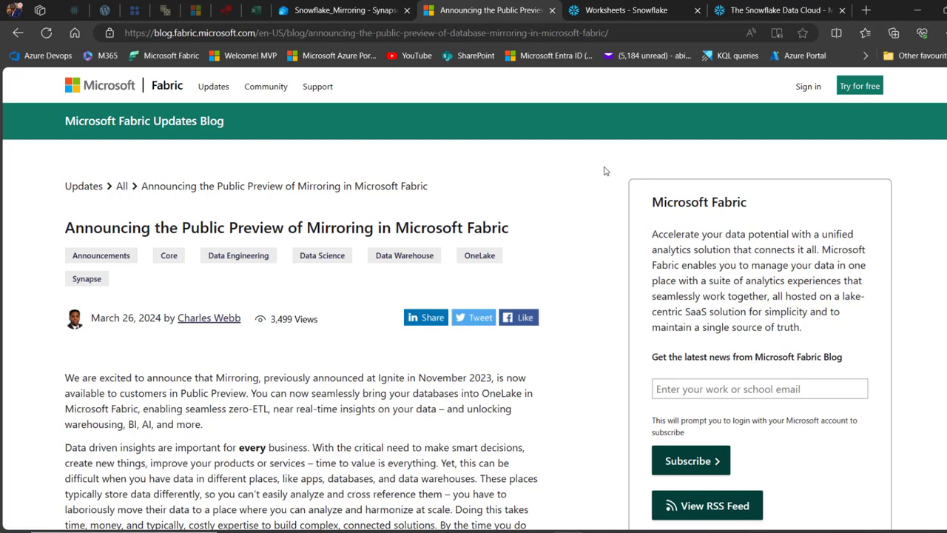
Switch from the Fabric mirroring blog post to the Snowflake Data Cloud homepage tab.
{"action": "left_click", "coordinate": [777, 10]}
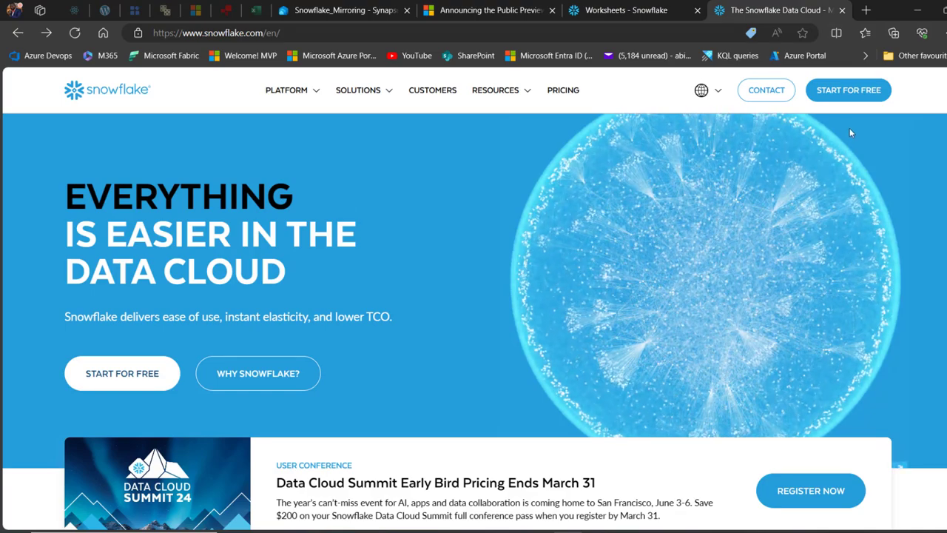
Start a free-trial signup and enter a first name, last name and company e-mail.
{"action": "left_click", "coordinate": [857, 90]}
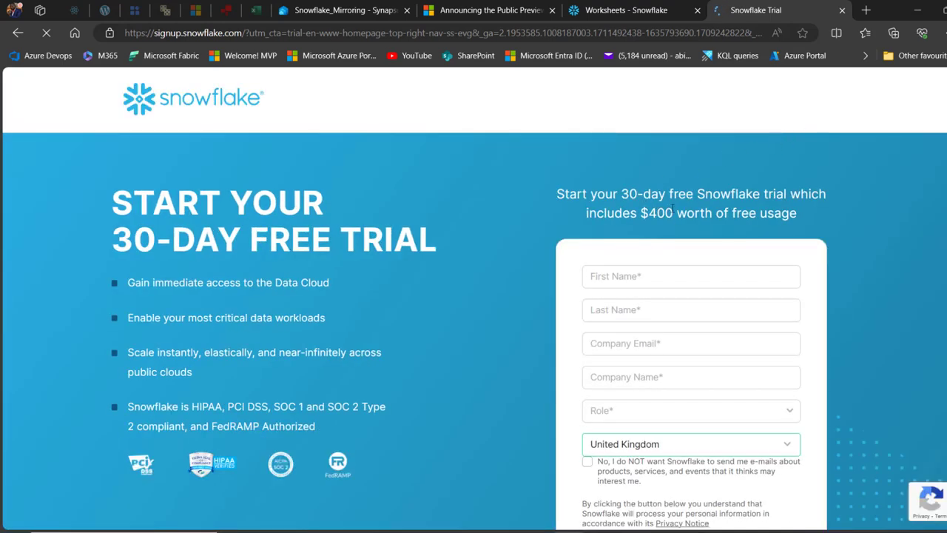
{"action": "left_click", "coordinate": [668, 279]}
{"action": "left_click", "coordinate": [653, 276]}
{"action": "type", "text": "ertr"}
{"action": "left_click", "coordinate": [654, 309]}
{"action": "type", "text": "er"}
{"action": "left_click", "coordinate": [656, 343]}
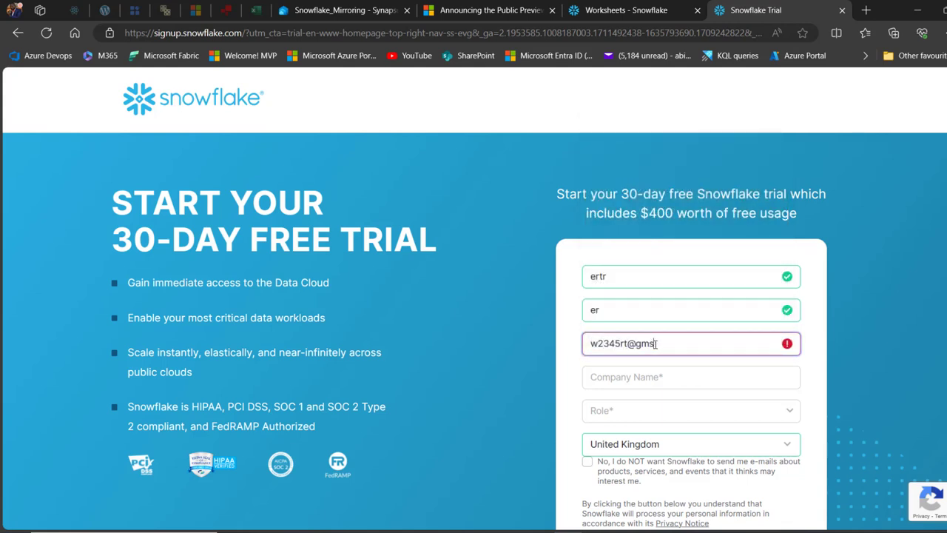
Enter the company name, choose the BI / Analyst role, continue, then return to the Worksheets tab.
{"action": "left_click", "coordinate": [666, 379]}
{"action": "type", "text": "ghf"}
{"action": "left_click", "coordinate": [673, 411]}
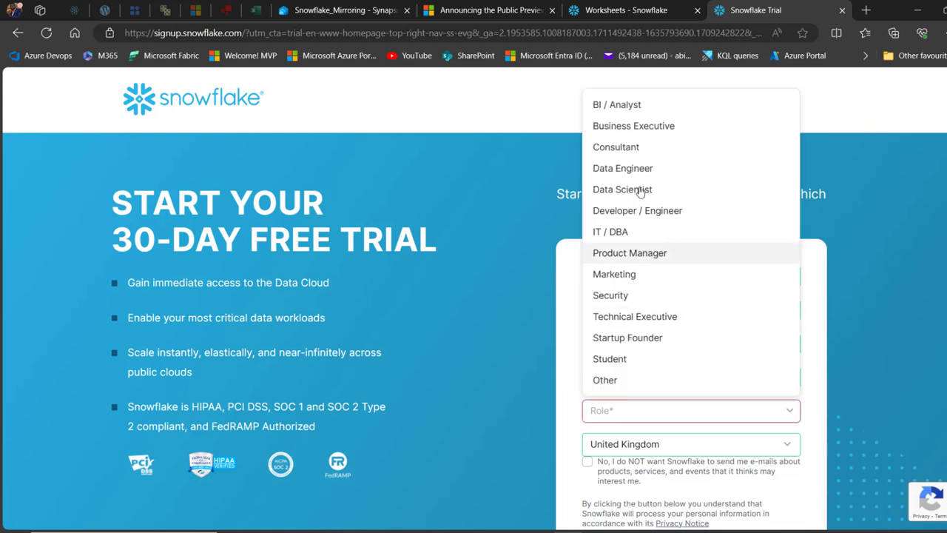
{"action": "left_click", "coordinate": [619, 104]}
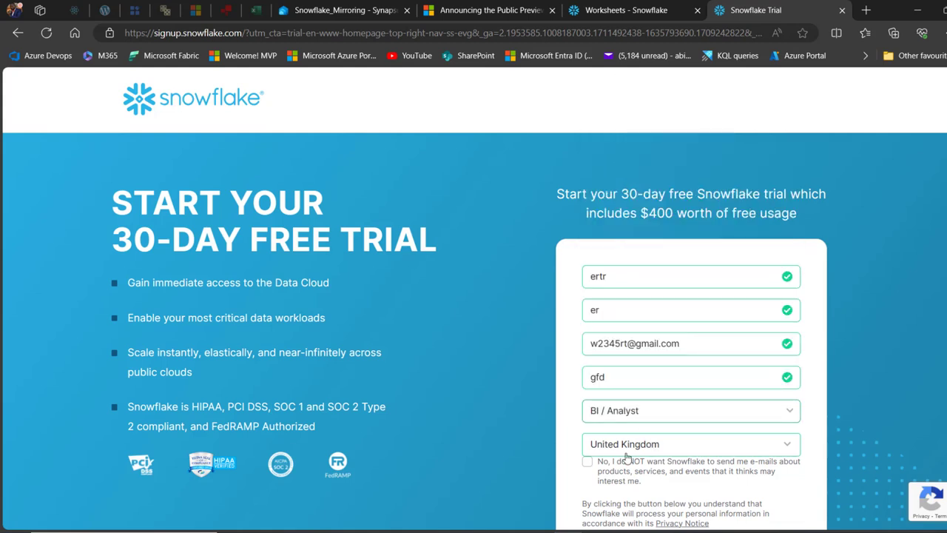
{"action": "scroll", "coordinate": [784, 428], "scroll_direction": "down", "scroll_amount": 2}
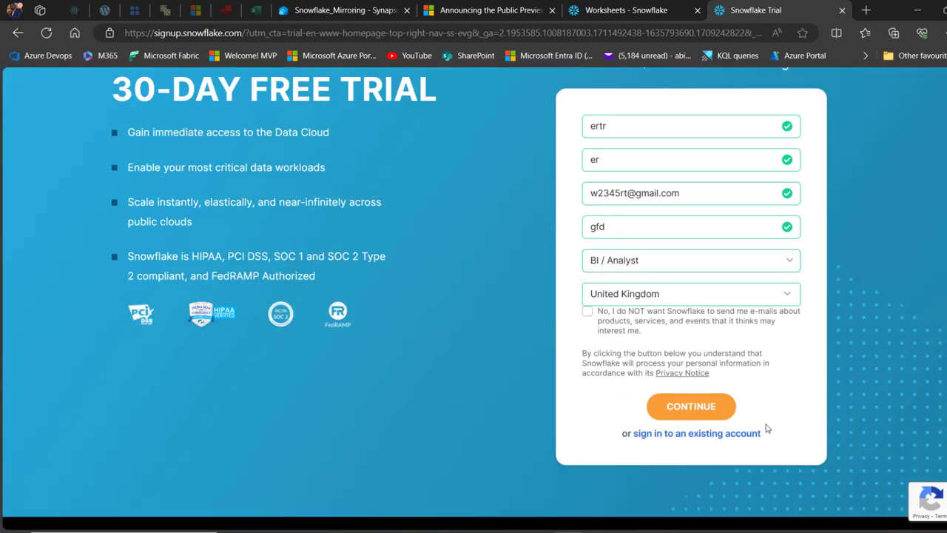
{"action": "left_click", "coordinate": [705, 408]}
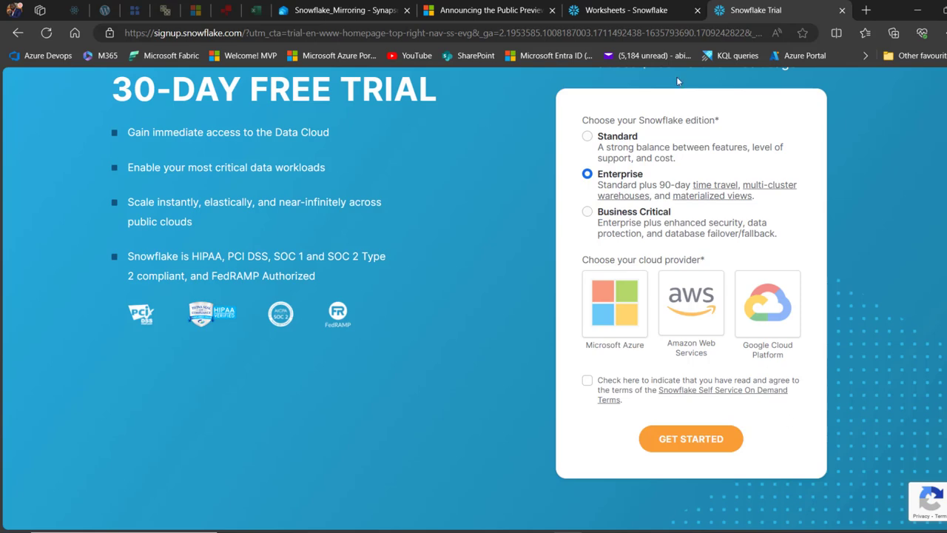
{"action": "left_click", "coordinate": [658, 10]}
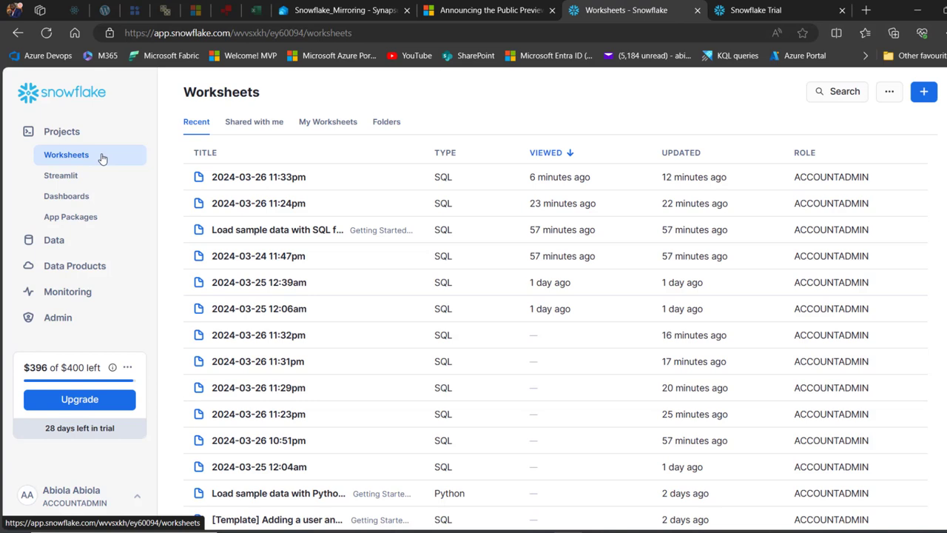
Check the Databases list, then create a new SQL Worksheet from the + menu.
{"action": "left_click", "coordinate": [60, 248]}
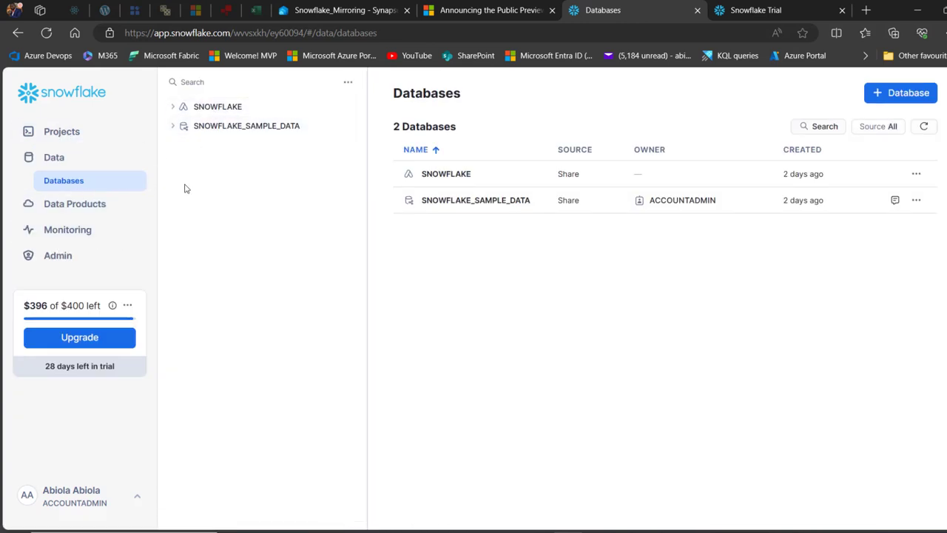
{"action": "left_click", "coordinate": [71, 135]}
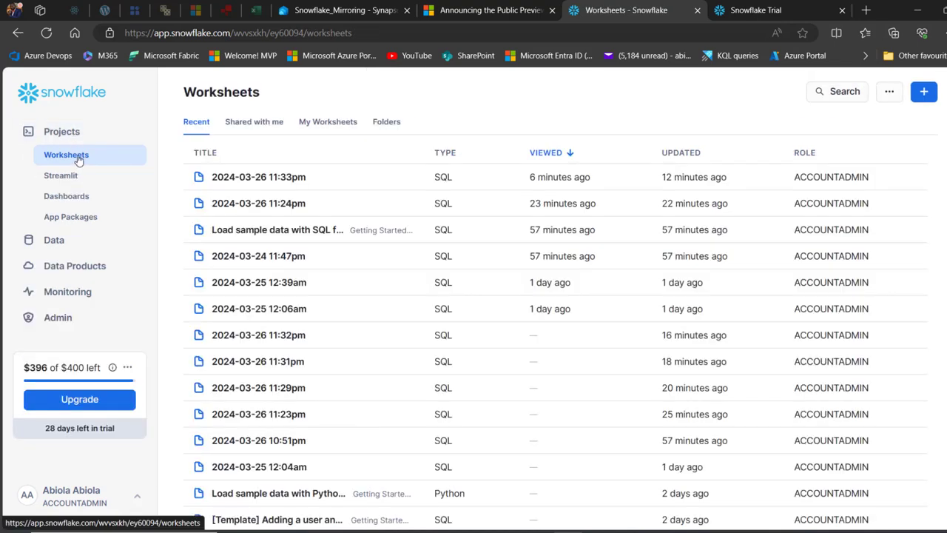
{"action": "left_click", "coordinate": [924, 93]}
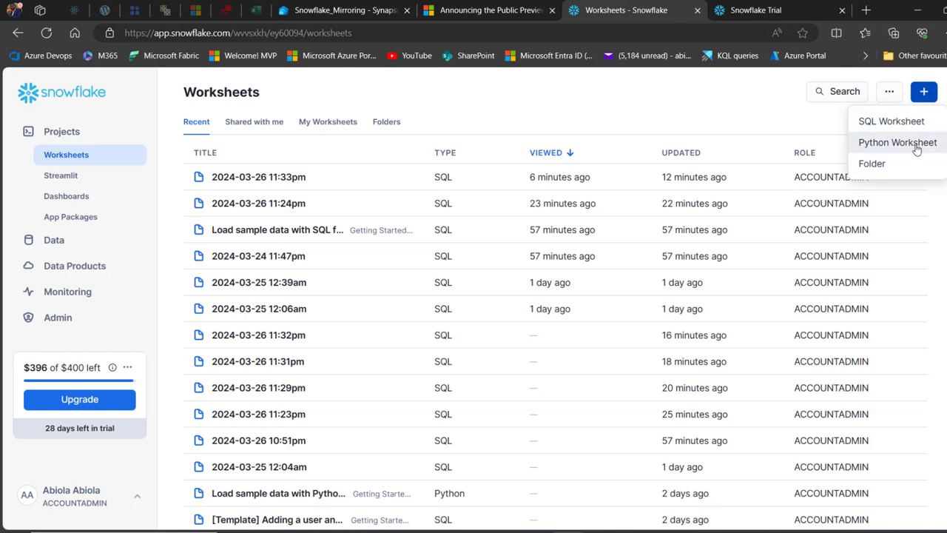
{"action": "left_click", "coordinate": [894, 123]}
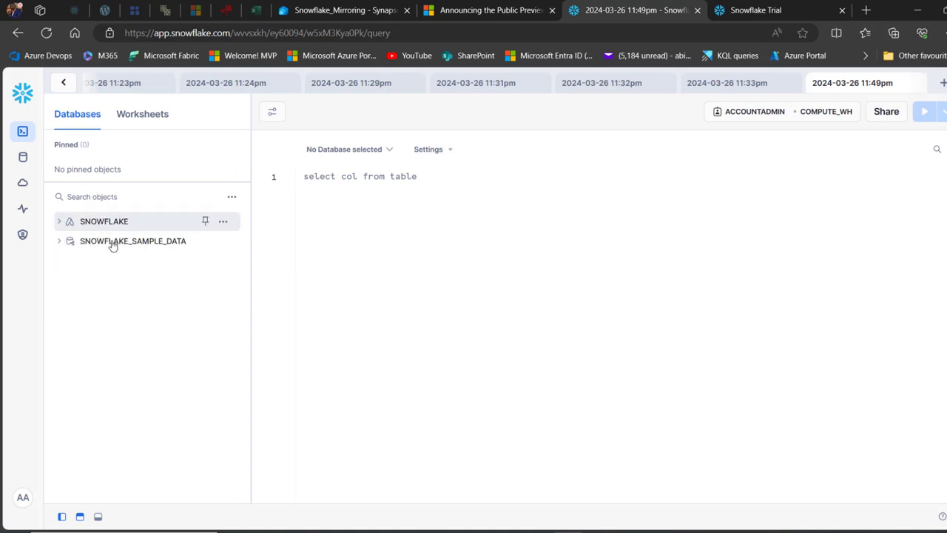
Run CREATE WAREHOUSE FabricWH; to create the FabricWH warehouse.
{"action": "left_click", "coordinate": [389, 185]}
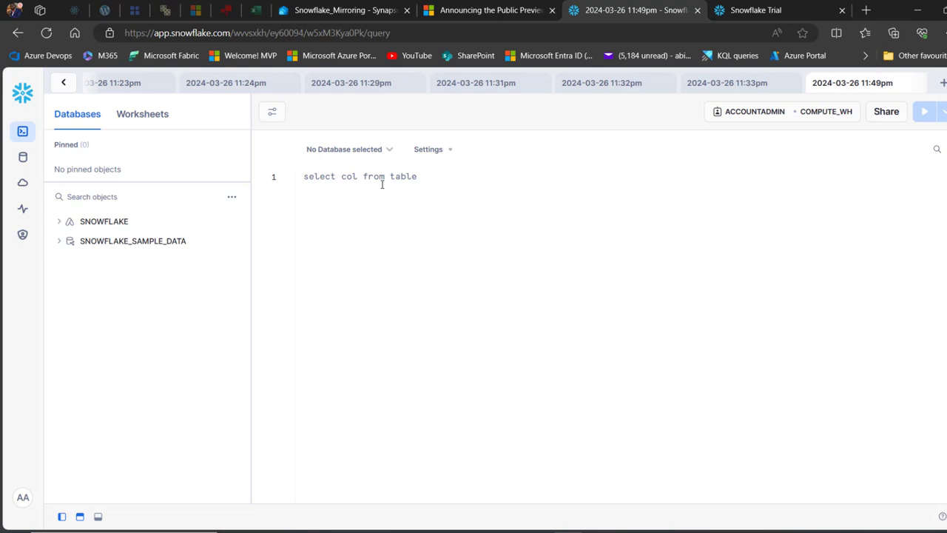
{"action": "type", "text": "CREATE"}
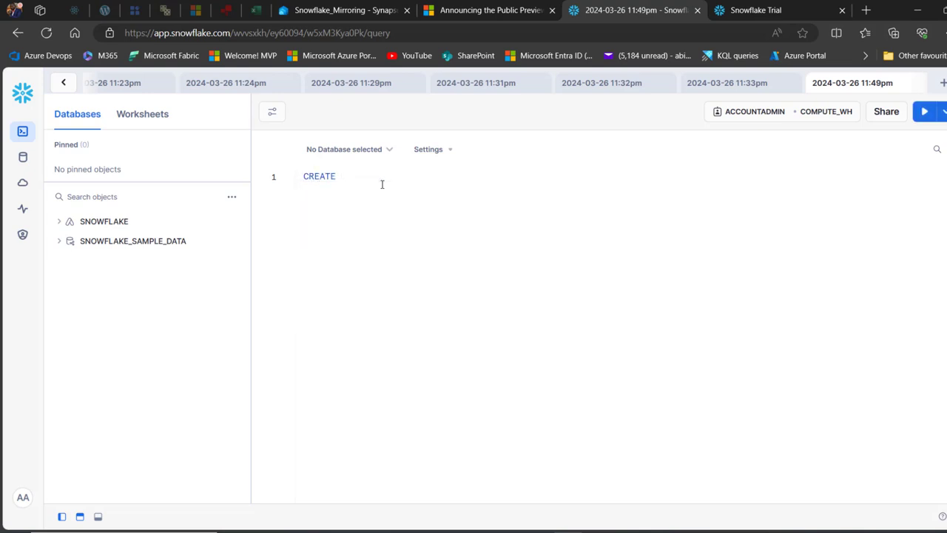
{"action": "type", "text": " WAREHOUSE"}
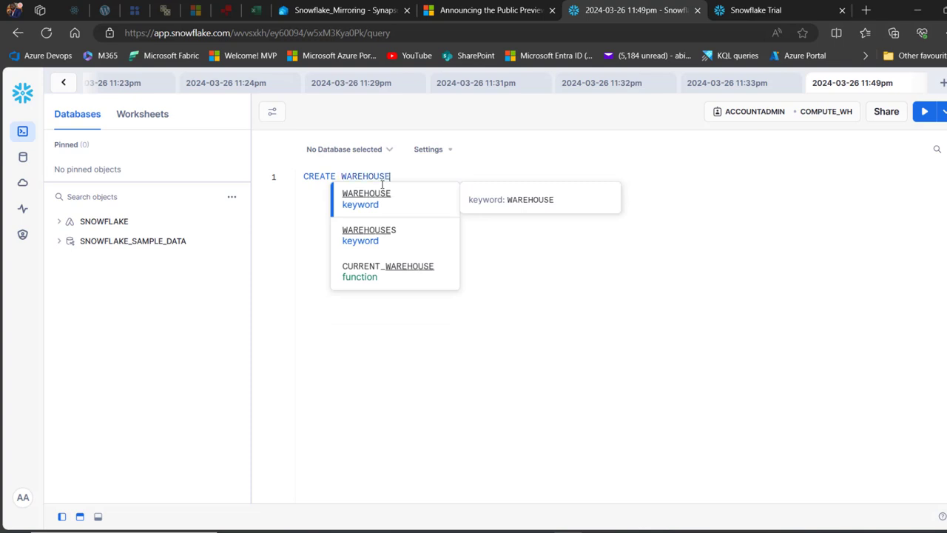
{"action": "type", "text": " FabricWH"}
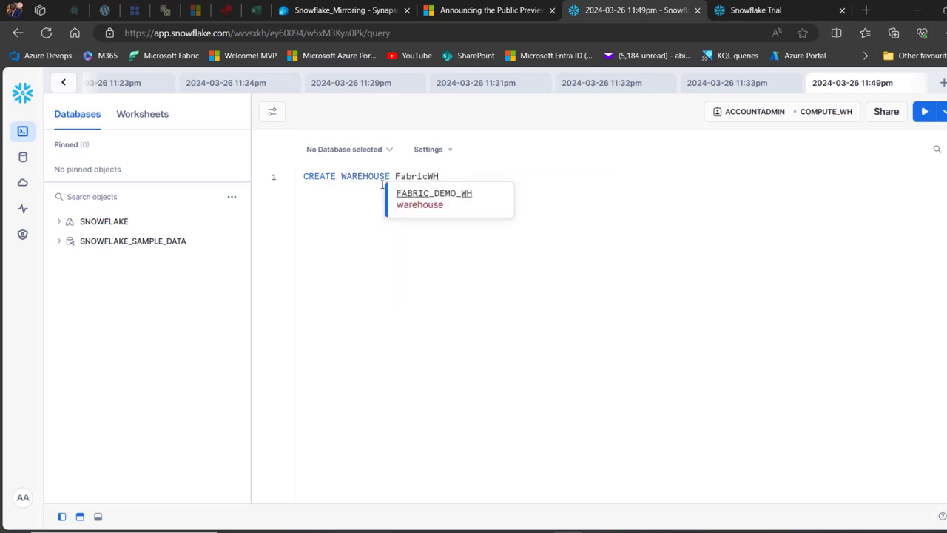
{"action": "type", "text": ";"}
{"action": "key", "text": "ctrl+a"}
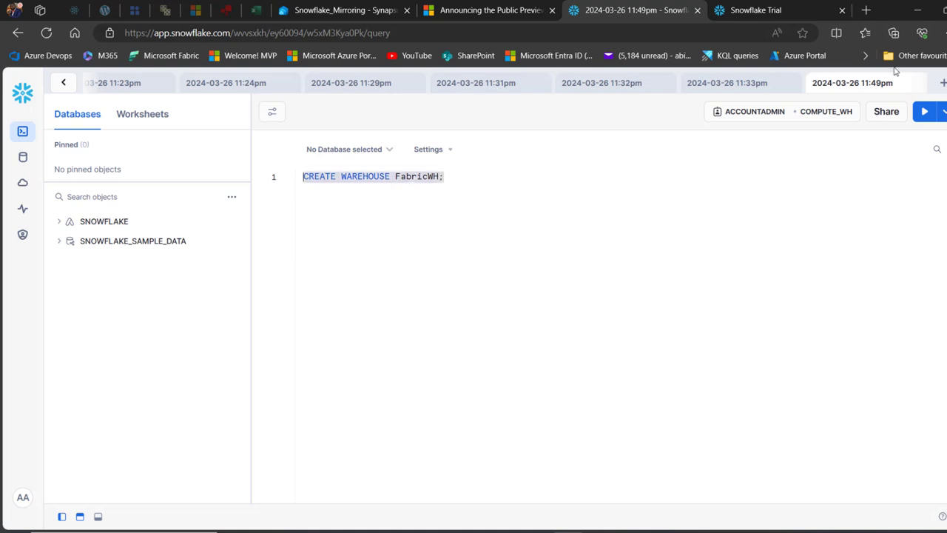
{"action": "left_click", "coordinate": [922, 112]}
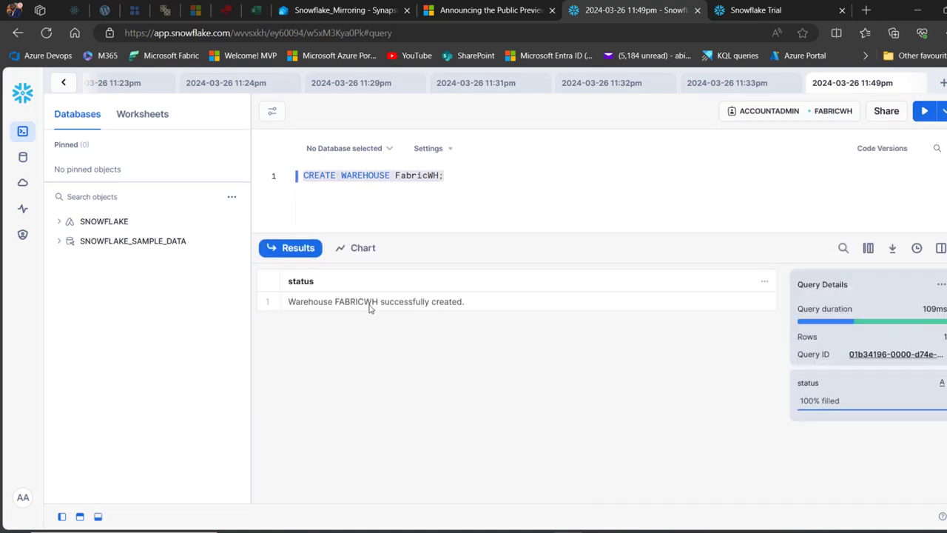
Add and run CREATE DATABASE FabricDB to create the FabricDB database.
{"action": "left_click", "coordinate": [467, 177]}
{"action": "key", "text": "Return"}
{"action": "key", "text": "Return"}
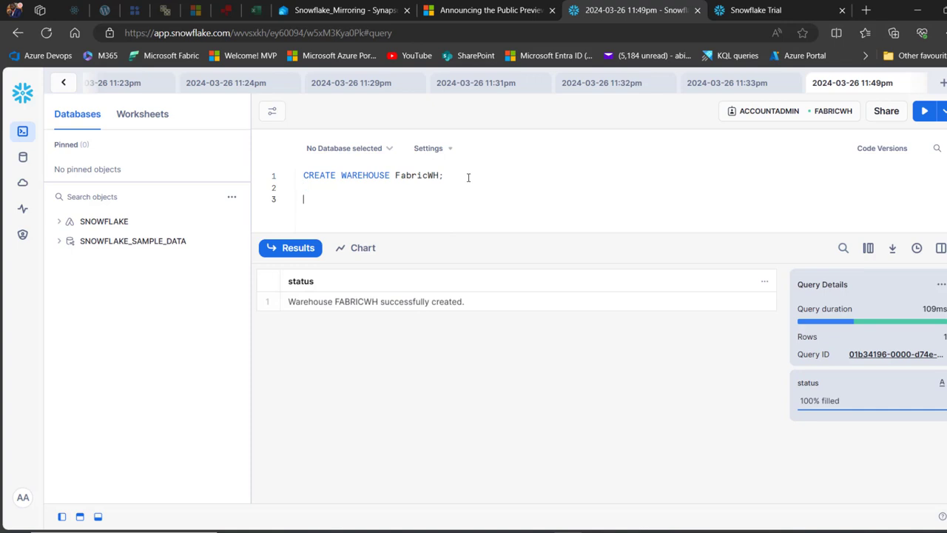
{"action": "type", "text": "CREATE"}
{"action": "type", "text": "DATABASE "}
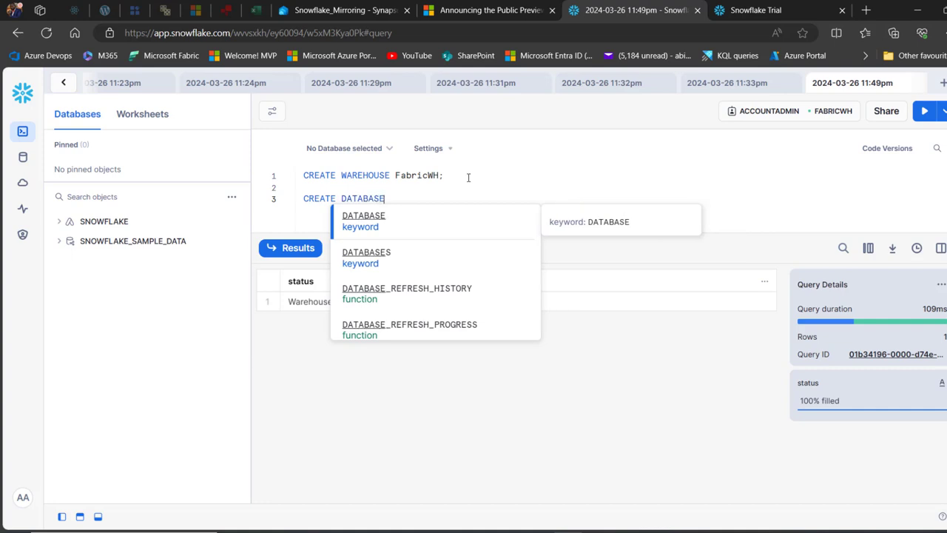
{"action": "type", "text": "FabricDB;"}
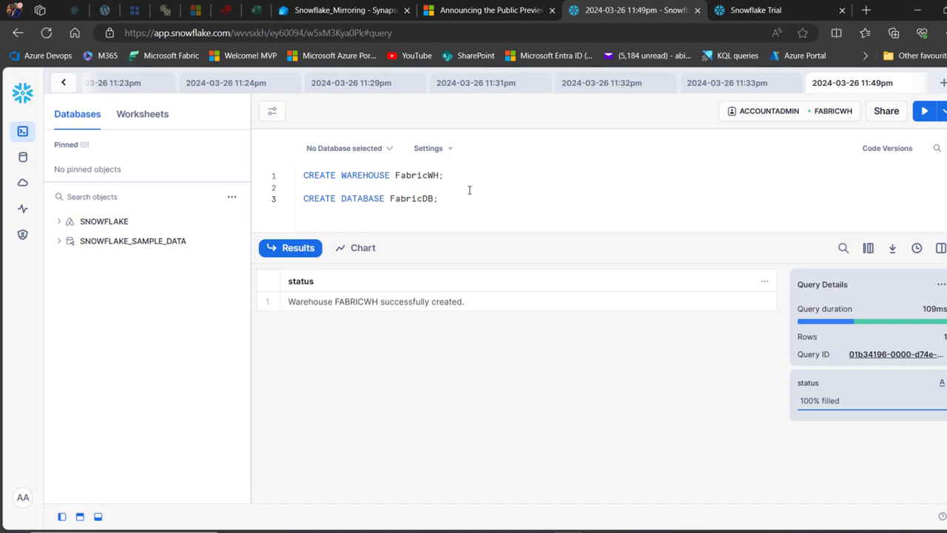
{"action": "left_click_drag", "start_coordinate": [470, 191], "coordinate": [498, 199]}
{"action": "left_click", "coordinate": [926, 113]}
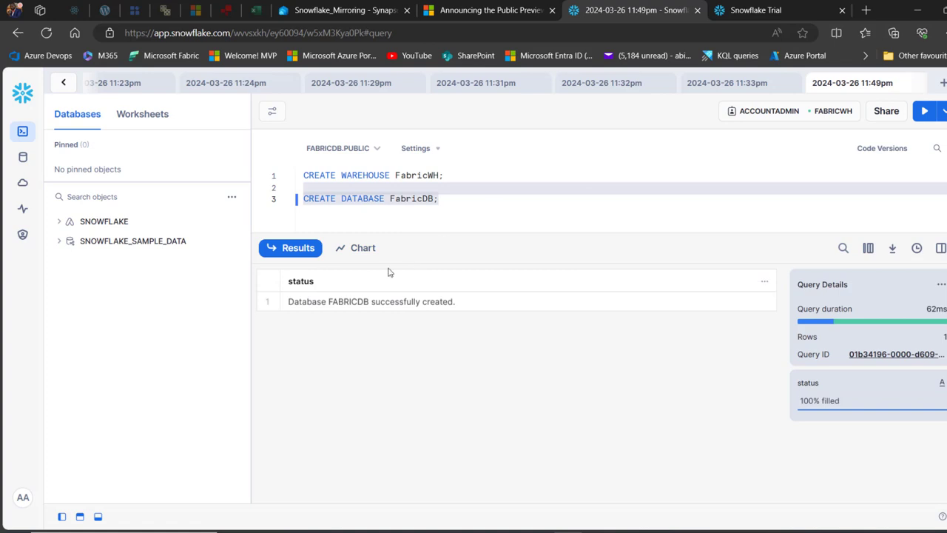
Run USE FabricDB to make FabricDB the current database, and enlarge the editor.
{"action": "left_click", "coordinate": [448, 197]}
{"action": "type", "text": "USE "}
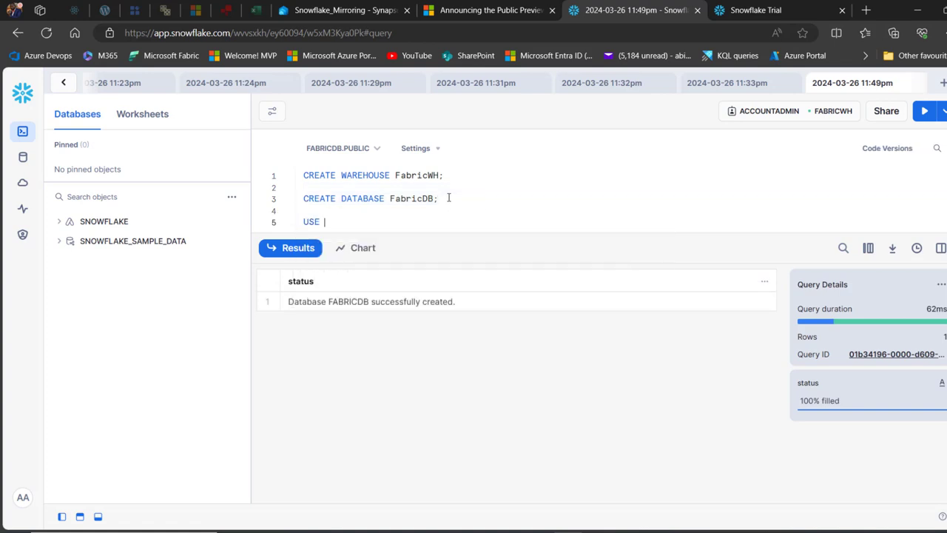
{"action": "type", "text": "Fa"}
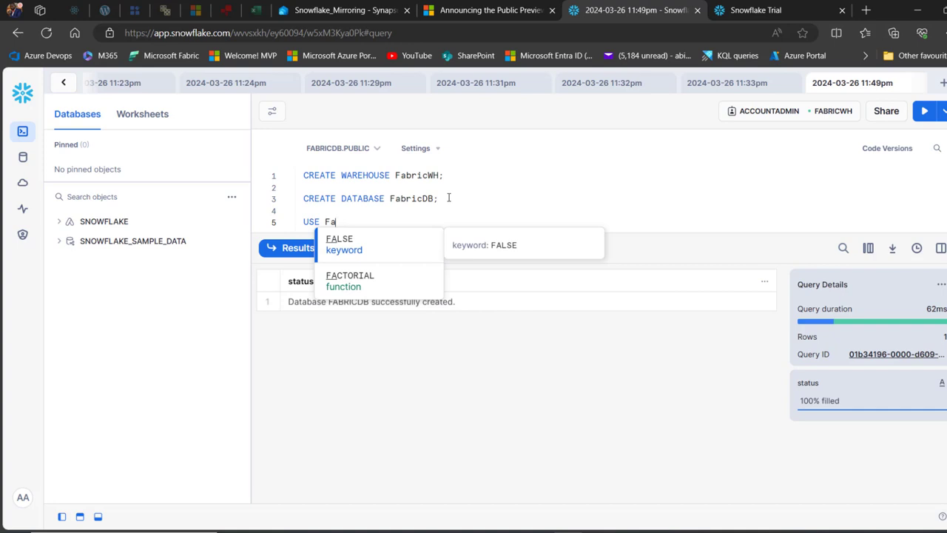
{"action": "type", "text": "bric"}
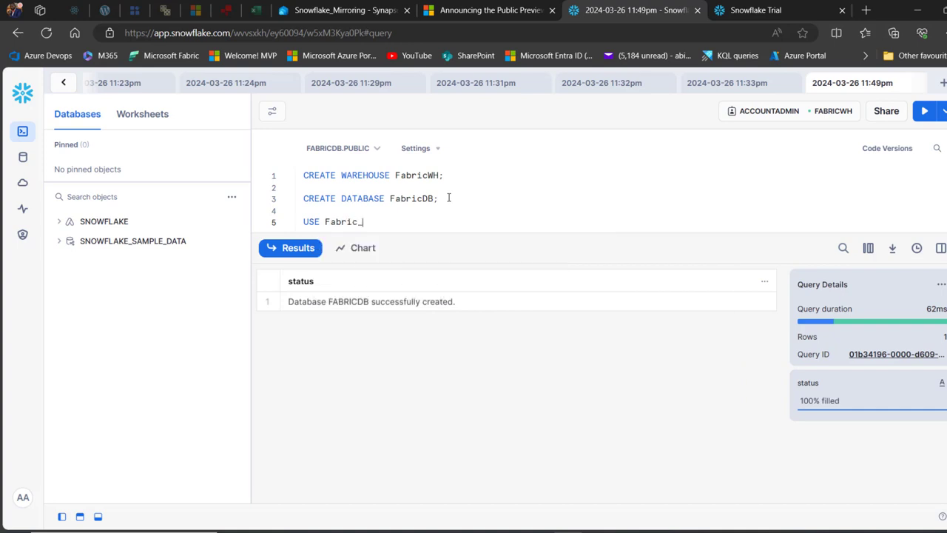
{"action": "type", "text": "DB"}
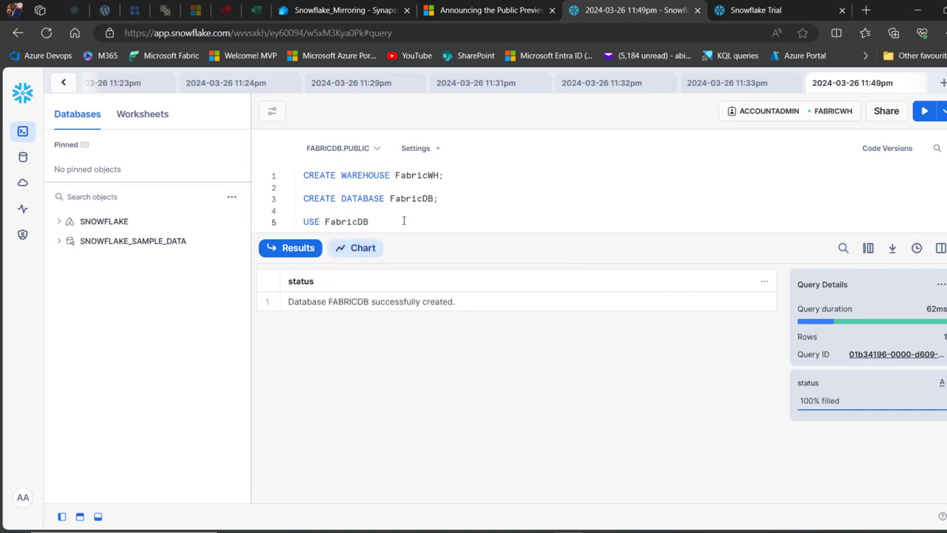
{"action": "left_click", "coordinate": [923, 111]}
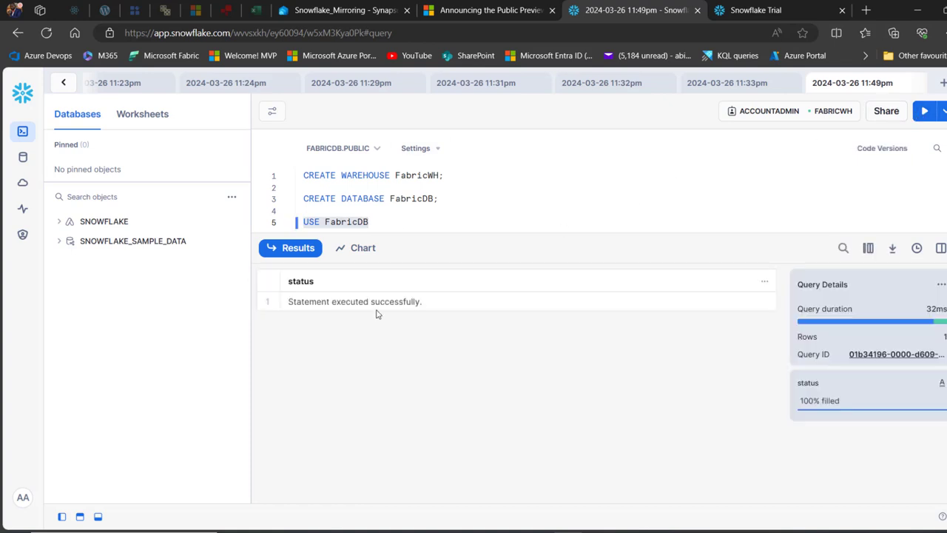
{"action": "left_click_drag", "start_coordinate": [514, 234], "coordinate": [526, 343]}
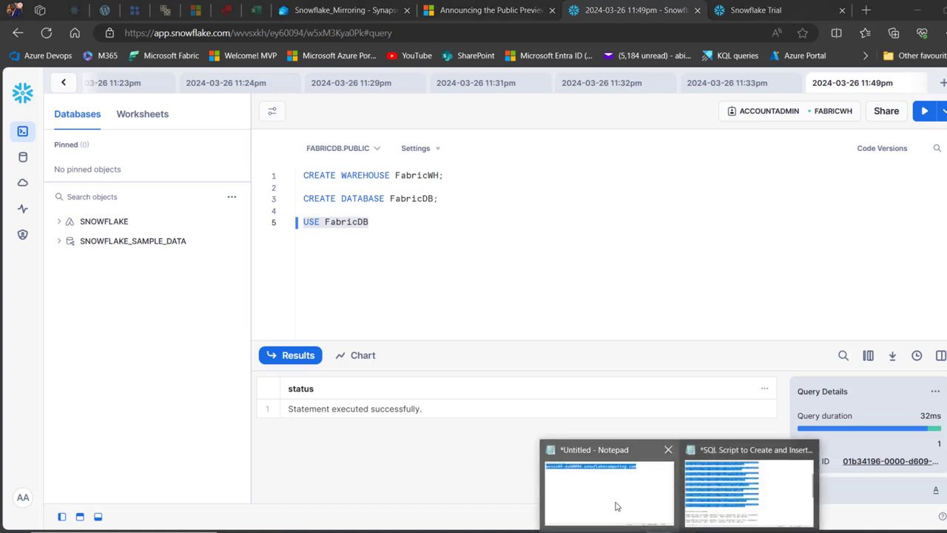
Copy the CREATE TABLE sales script from Notepad and paste it below 'USE FabricDB;'.
{"action": "left_click", "coordinate": [749, 492]}
{"action": "left_click", "coordinate": [627, 334]}
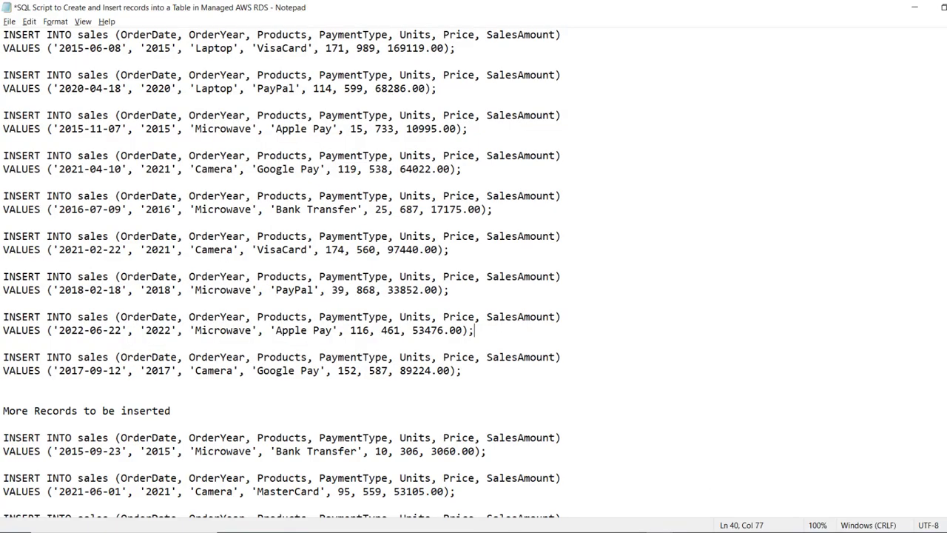
{"action": "scroll", "coordinate": [603, 74], "scroll_direction": "up", "scroll_amount": 6}
{"action": "left_click_drag", "start_coordinate": [133, 182], "coordinate": [3, 65]}
{"action": "key", "text": "ctrl+c"}
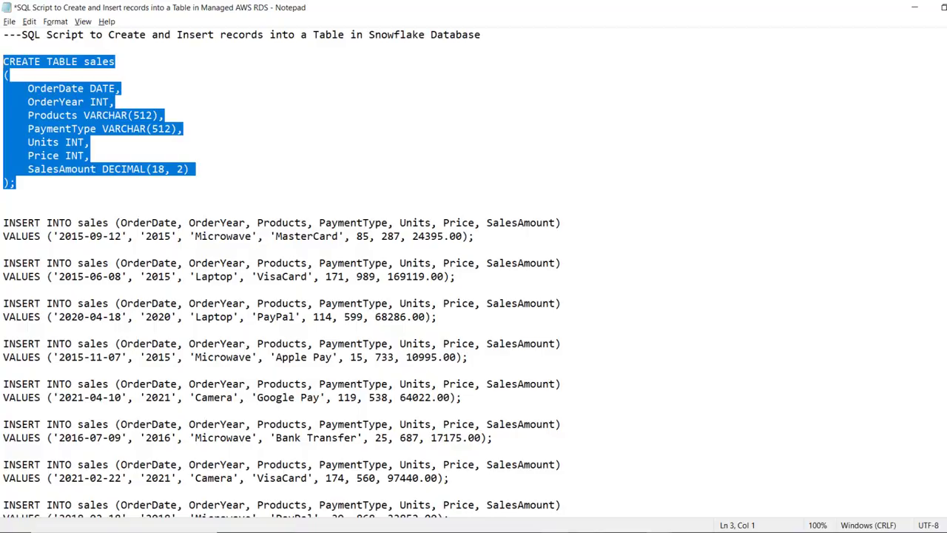
{"action": "left_click", "coordinate": [557, 507]}
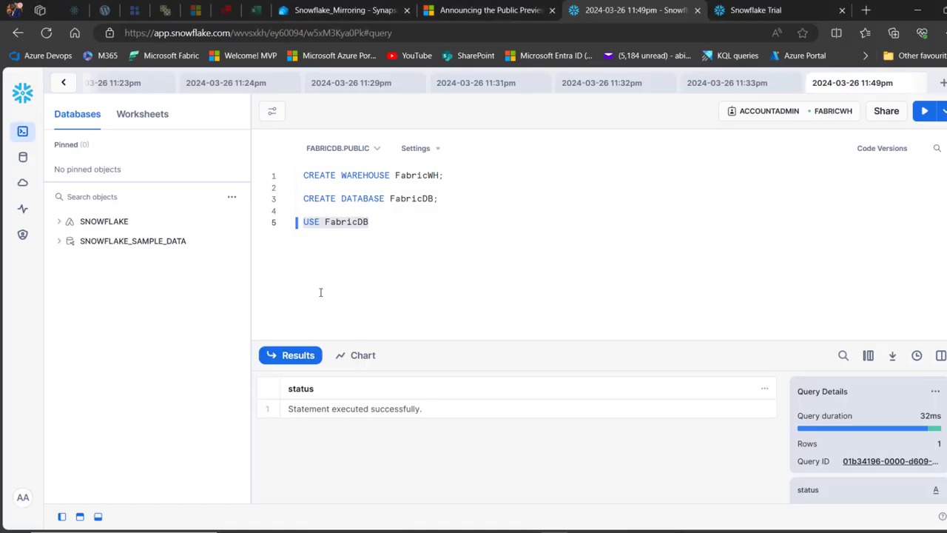
{"action": "left_click", "coordinate": [398, 217]}
{"action": "type", "text": ";"}
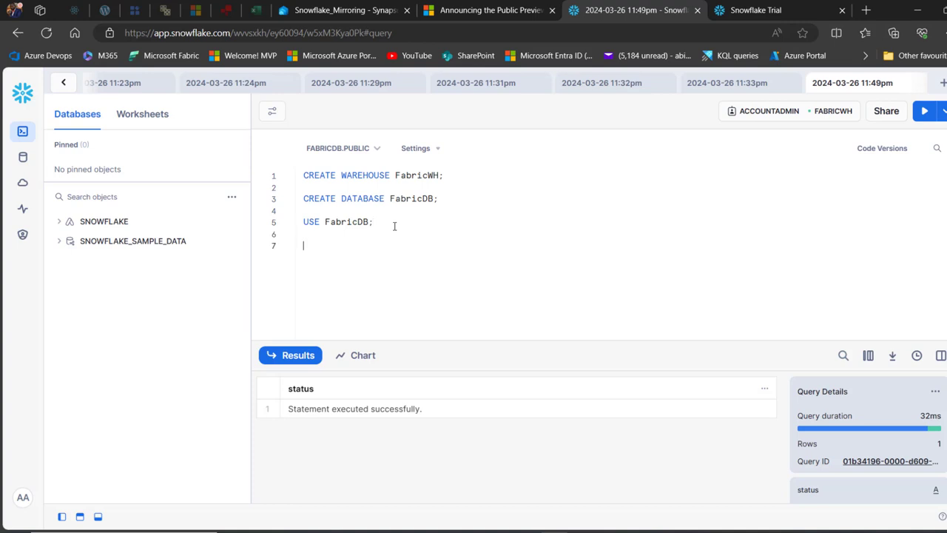
{"action": "key", "text": "ctrl+v"}
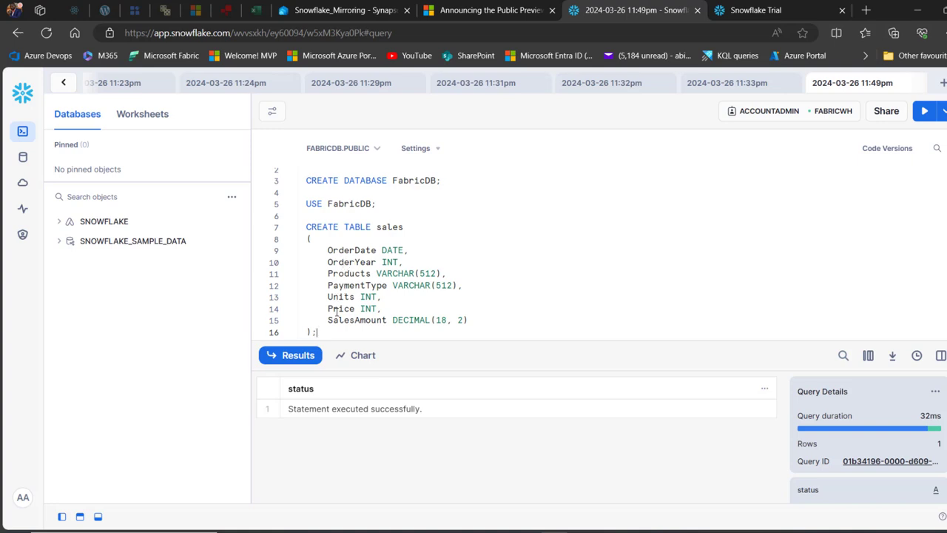
Select and run the CREATE TABLE sales statement.
{"action": "left_click_drag", "start_coordinate": [307, 250], "coordinate": [460, 310]}
{"action": "scroll", "coordinate": [360, 338], "scroll_direction": "down", "scroll_amount": 3}
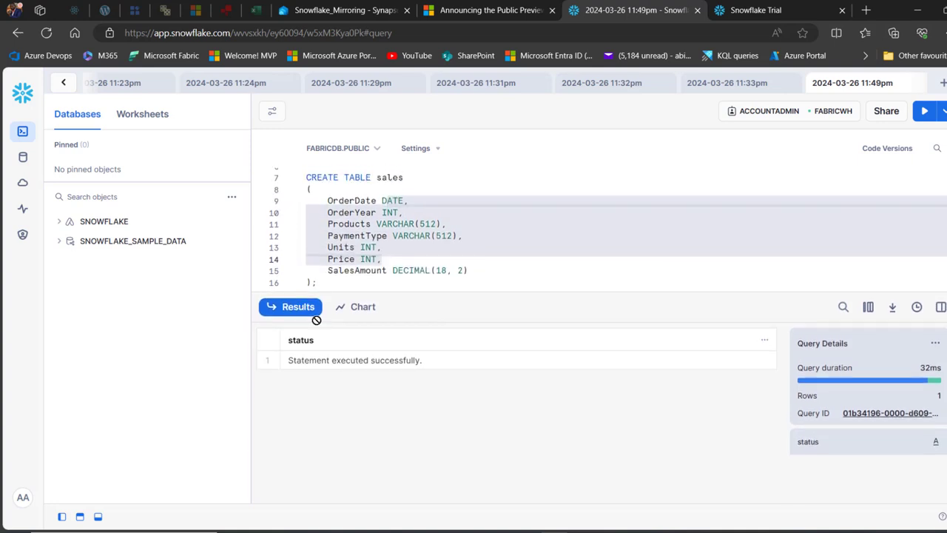
{"action": "scroll", "coordinate": [324, 323], "scroll_direction": "up", "scroll_amount": 2}
{"action": "left_click_drag", "start_coordinate": [324, 322], "coordinate": [299, 208]}
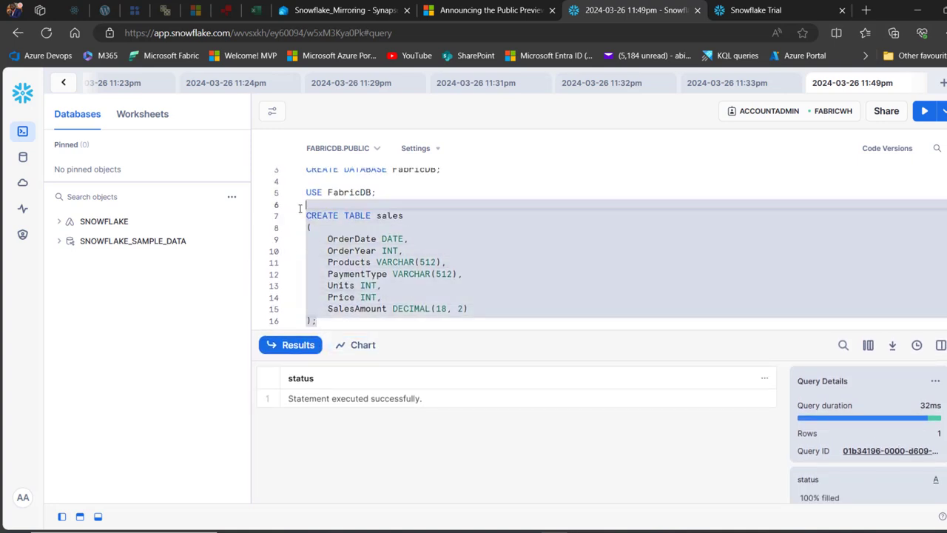
{"action": "left_click", "coordinate": [924, 112]}
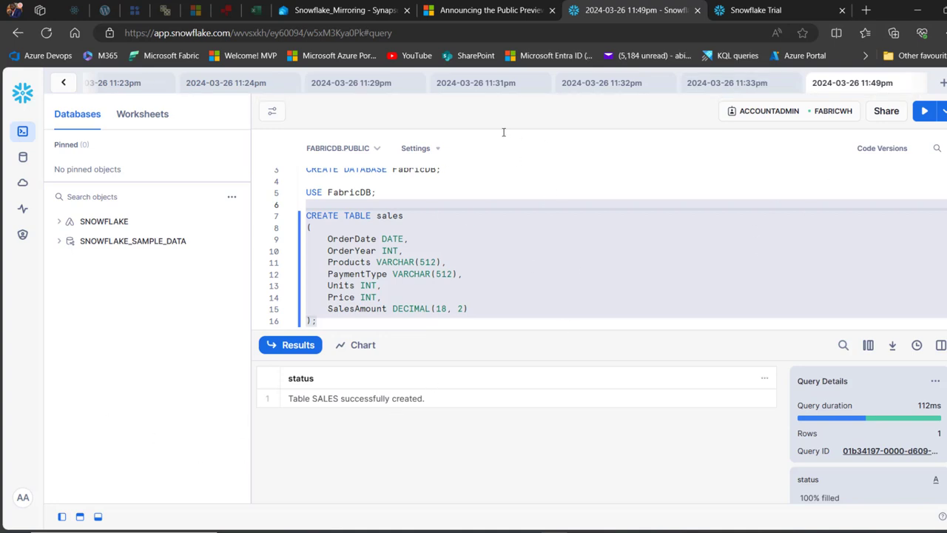
Toggle the object sidebar, editor and results pane, leaving the editor filling the area.
{"action": "left_click", "coordinate": [62, 517]}
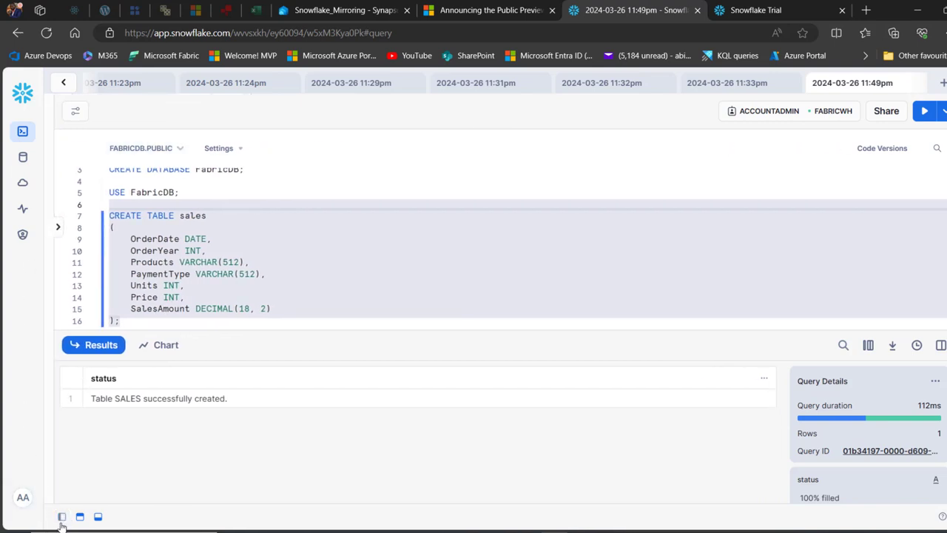
{"action": "left_click", "coordinate": [62, 516]}
{"action": "left_click", "coordinate": [80, 517]}
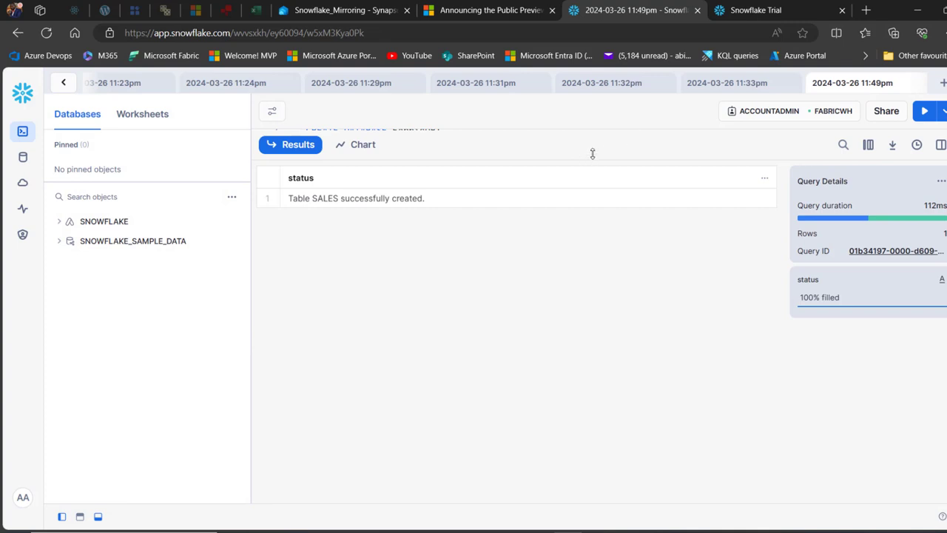
{"action": "left_click", "coordinate": [80, 516]}
{"action": "mouse_move", "coordinate": [906, 427]}
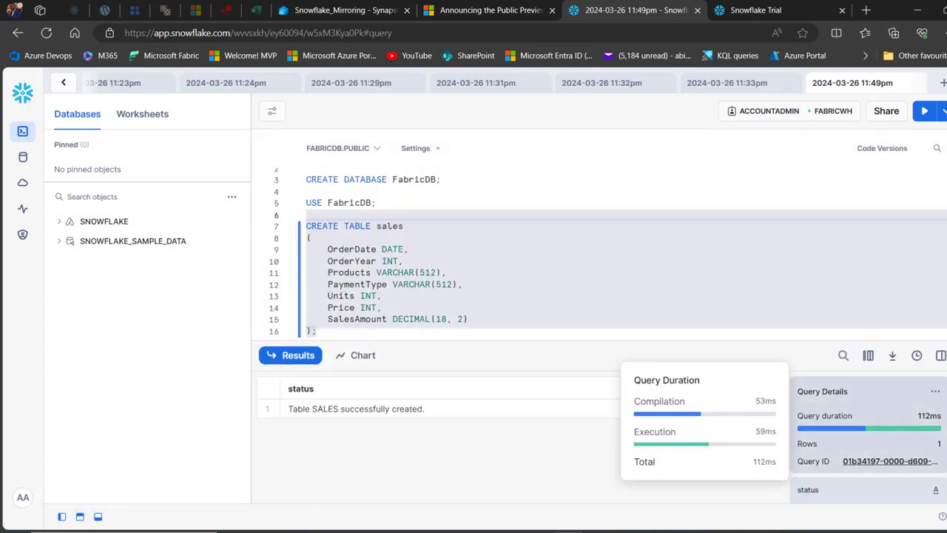
{"action": "left_click", "coordinate": [99, 516]}
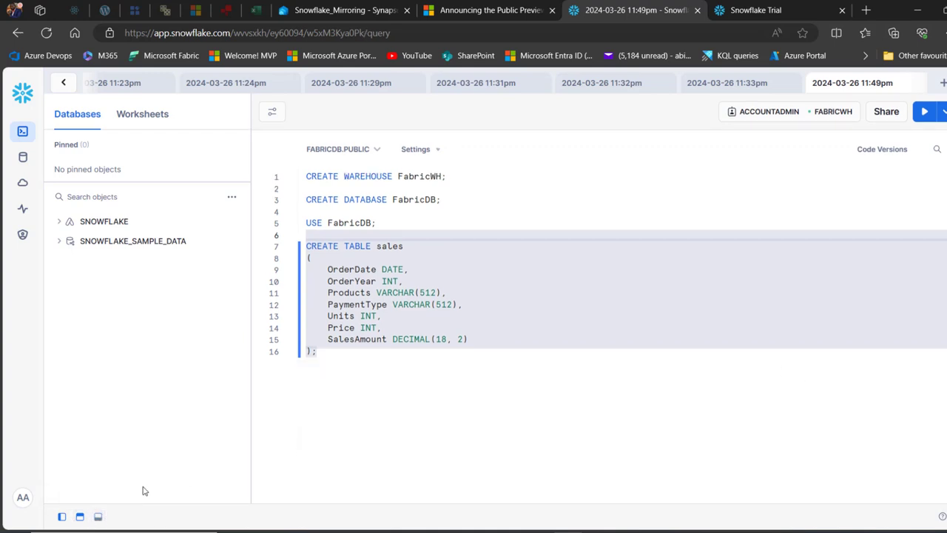
{"action": "left_click", "coordinate": [99, 516]}
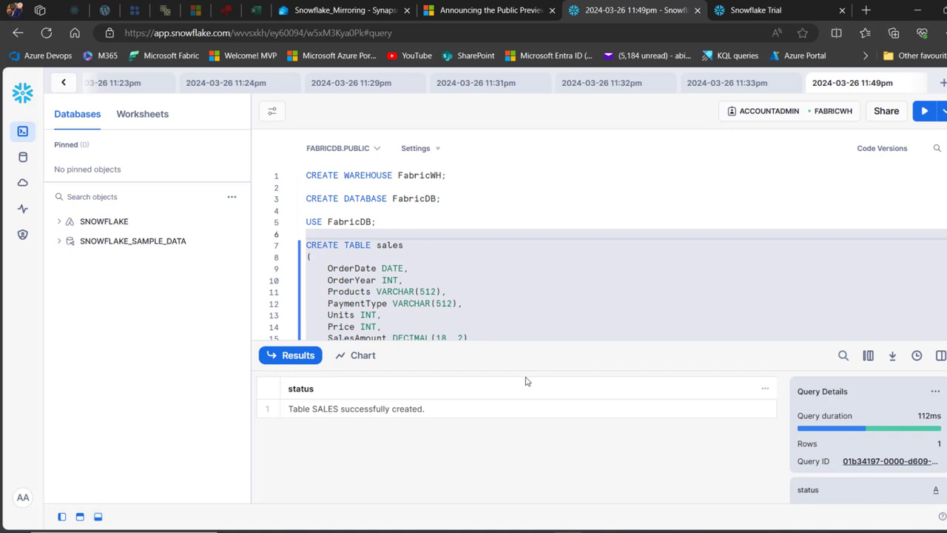
{"action": "left_click_drag", "start_coordinate": [577, 342], "coordinate": [583, 452]}
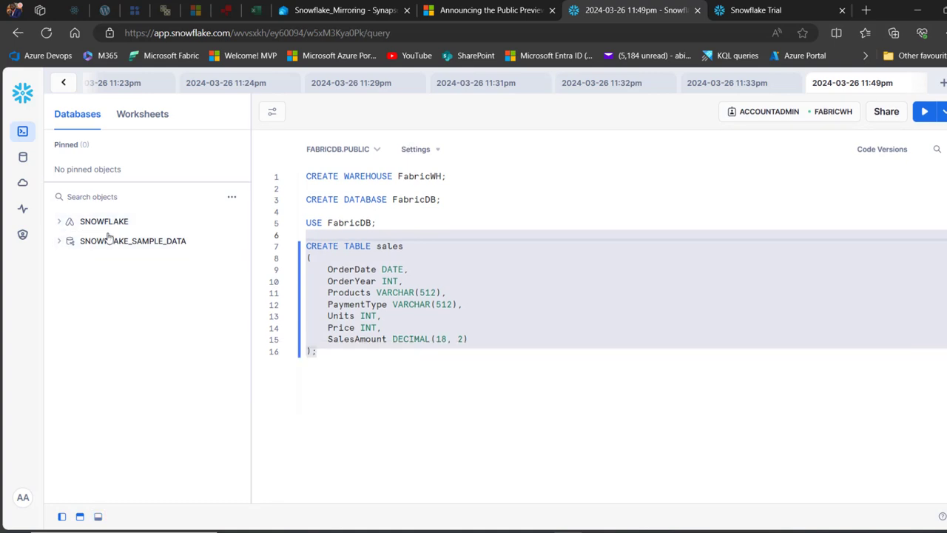
Refresh the object list so the FABRICDB database appears.
{"action": "mouse_move", "coordinate": [118, 238]}
{"action": "left_click", "coordinate": [232, 199]}
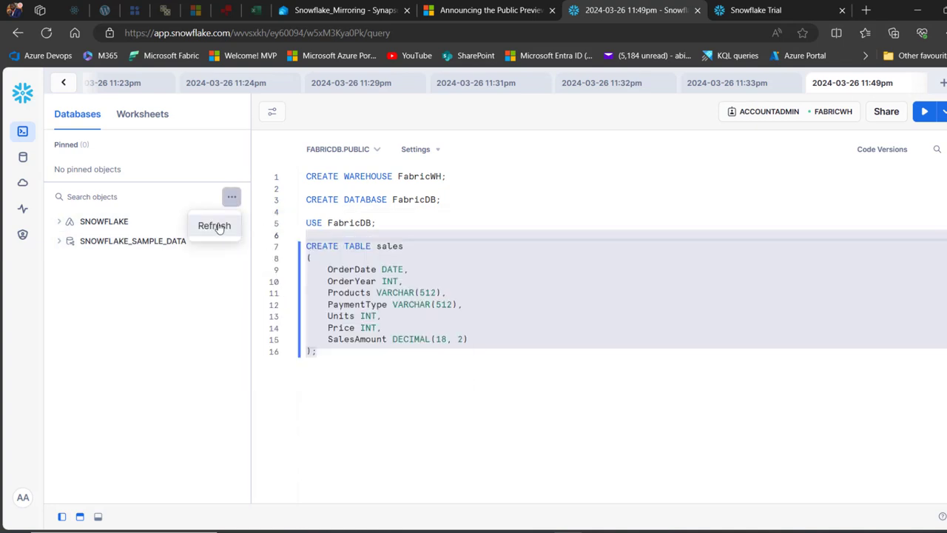
{"action": "left_click", "coordinate": [217, 225]}
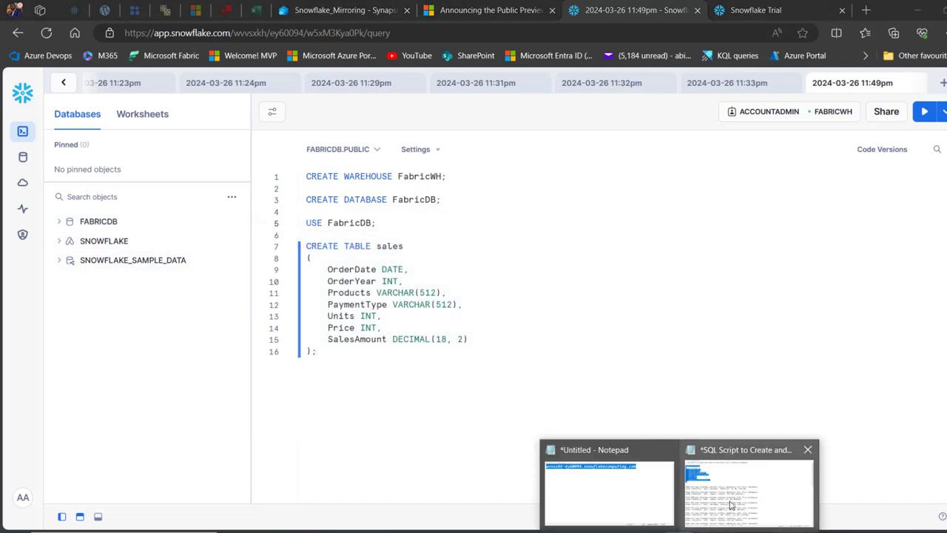
{"action": "left_click", "coordinate": [639, 474]}
Copy the INSERT INTO sales statements from Notepad and paste them below the CREATE TABLE.
{"action": "left_click_drag", "start_coordinate": [1, 214], "coordinate": [498, 319]}
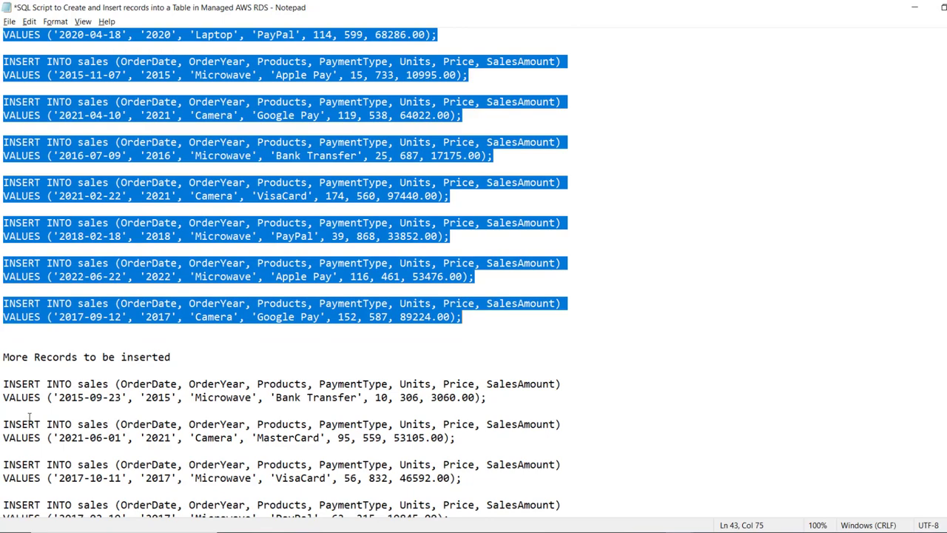
{"action": "left_click_drag", "start_coordinate": [498, 319], "coordinate": [474, 276]}
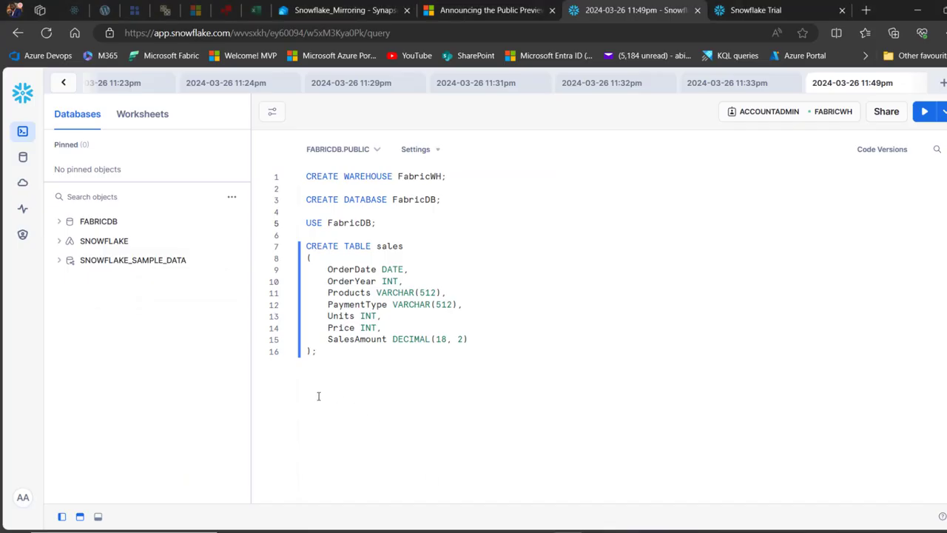
{"action": "key", "text": "Return"}
{"action": "key", "text": "Return"}
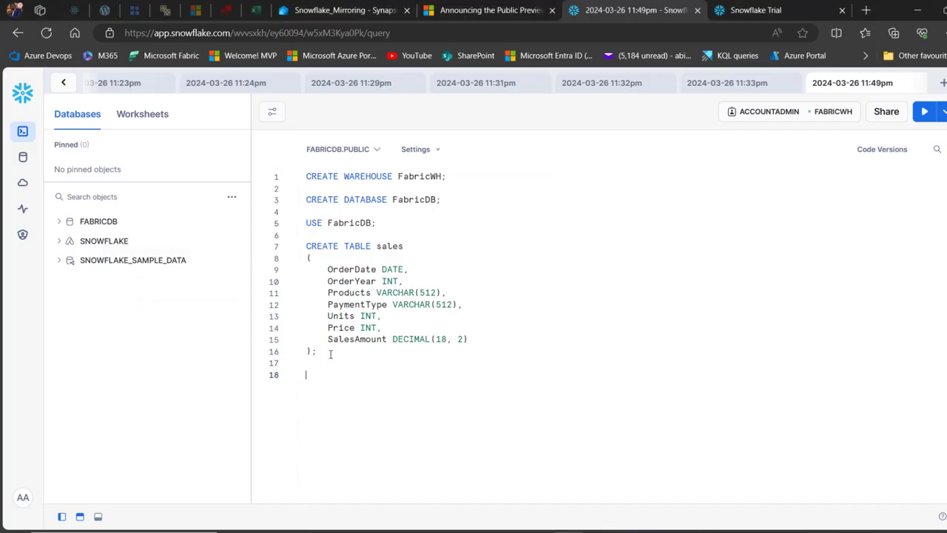
{"action": "key", "text": "ctrl+v"}
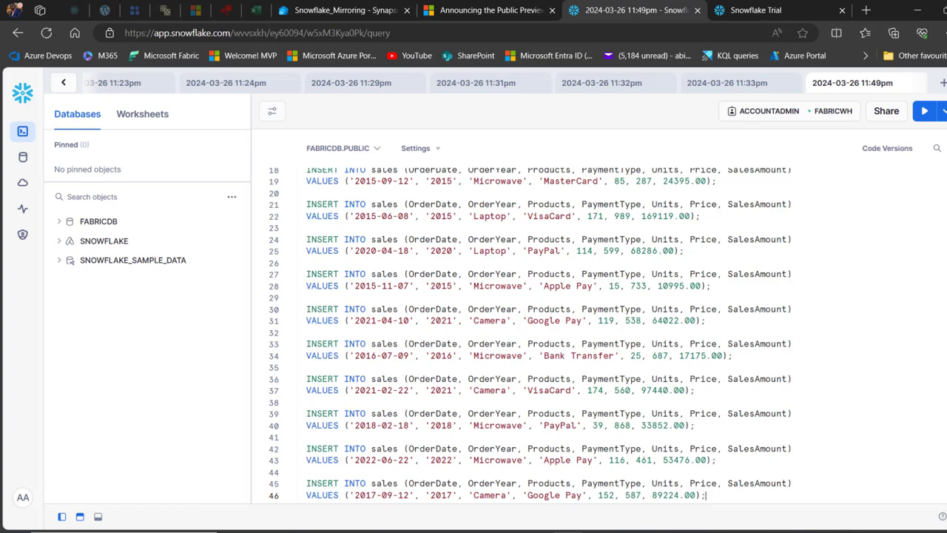
Select the INSERT statements from line 18 to the end and run them.
{"action": "scroll", "coordinate": [669, 319], "scroll_direction": "up", "scroll_amount": 3}
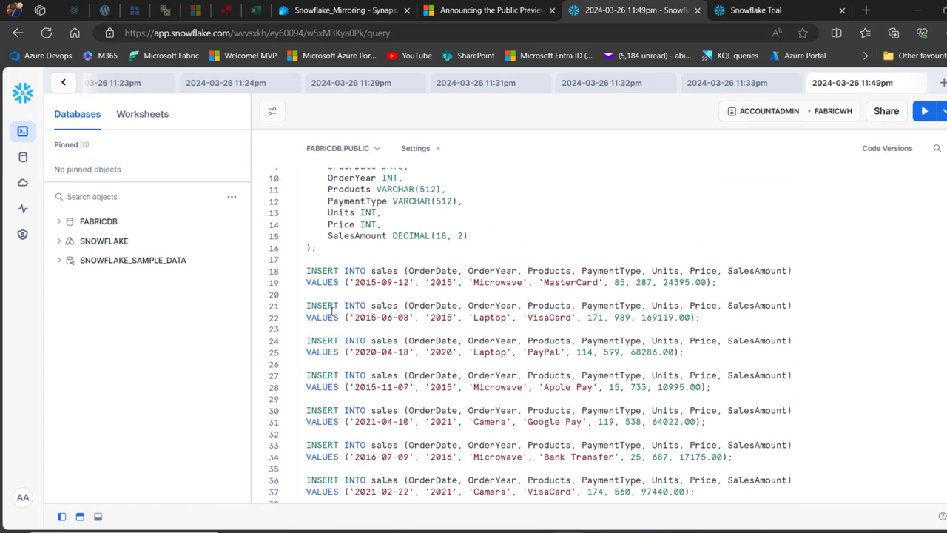
{"action": "left_click", "coordinate": [303, 274]}
{"action": "key", "text": "ctrl+shift+End"}
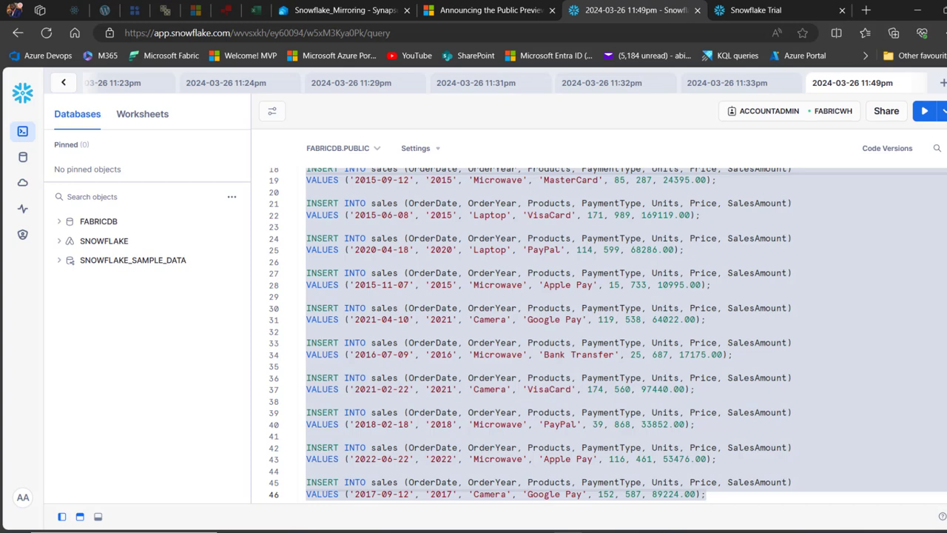
{"action": "left_click", "coordinate": [926, 111]}
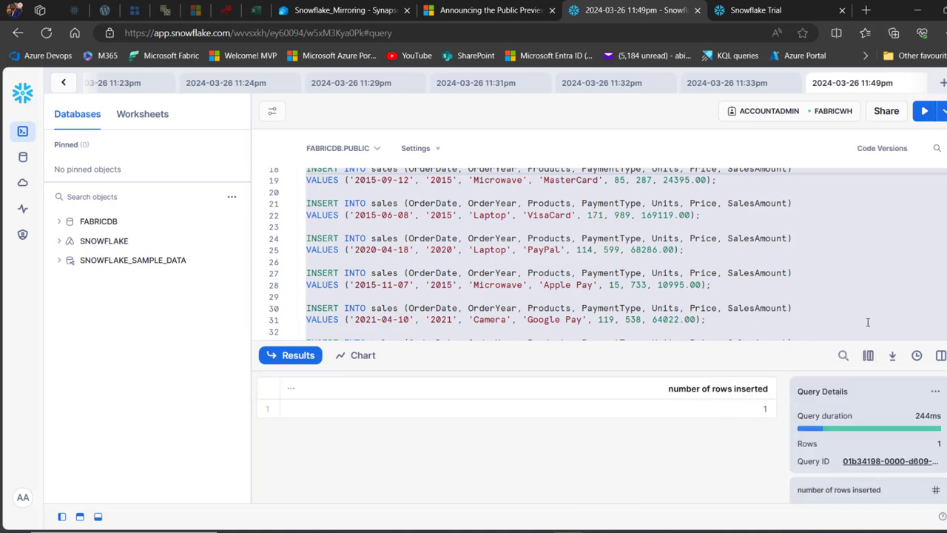
Add blank lines after the last INSERT statement.
{"action": "scroll", "coordinate": [840, 324], "scroll_direction": "down", "scroll_amount": 5}
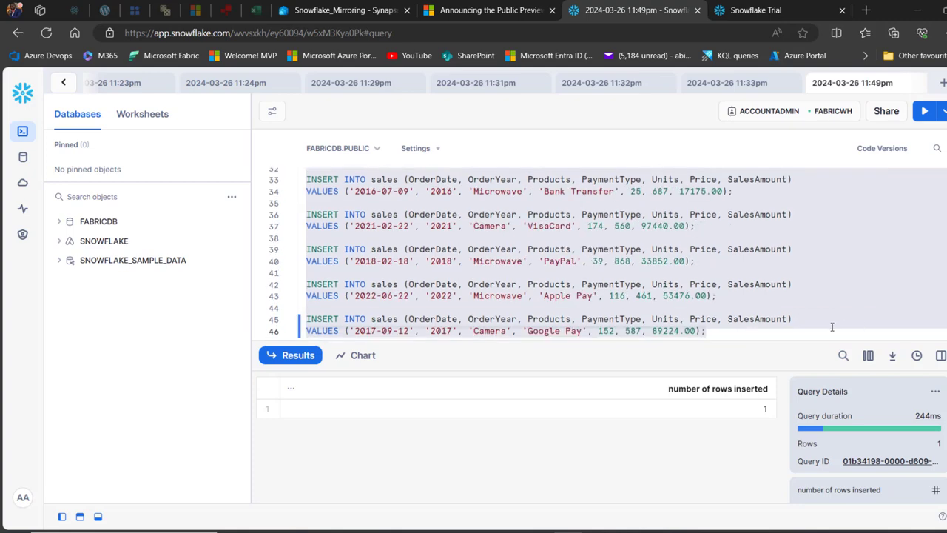
{"action": "left_click", "coordinate": [732, 334]}
{"action": "key", "text": "Return"}
{"action": "key", "text": "Return"}
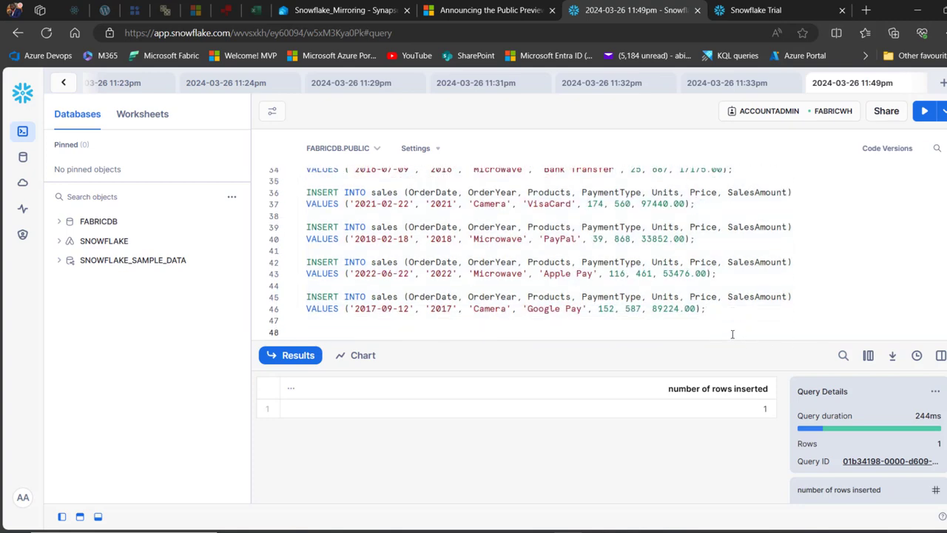
Run SELECT * FROM SALES and enlarge the results to show all 10 rows.
{"action": "type", "text": "SELECT * FRO"}
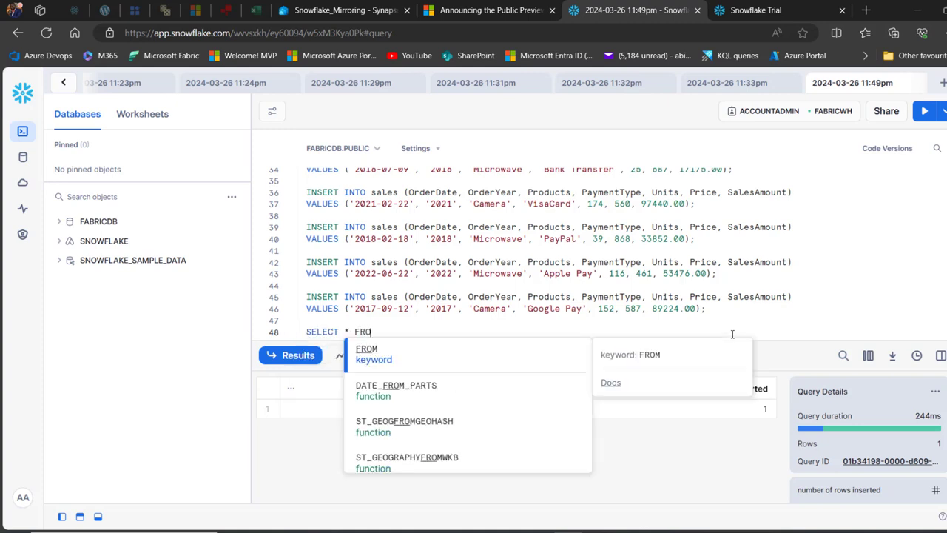
{"action": "type", "text": "M Sales"}
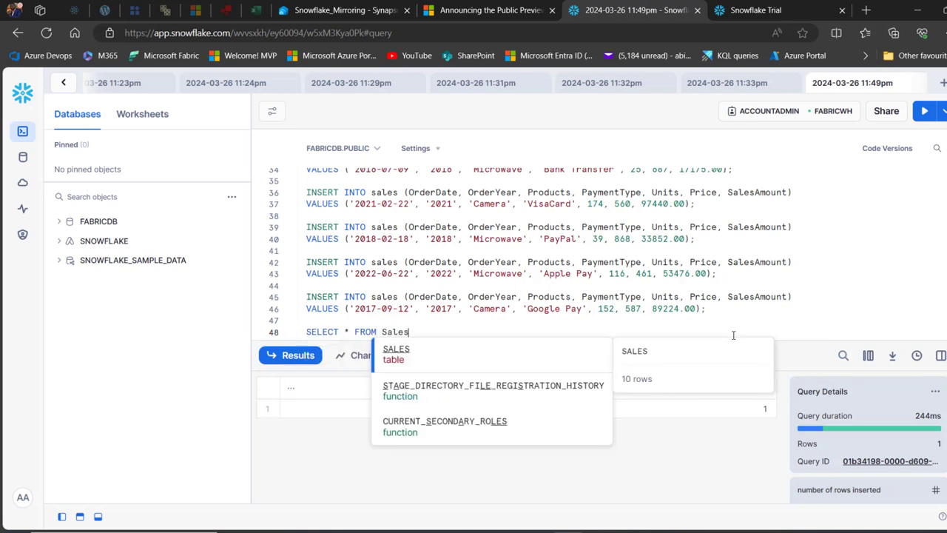
{"action": "left_click", "coordinate": [404, 359]}
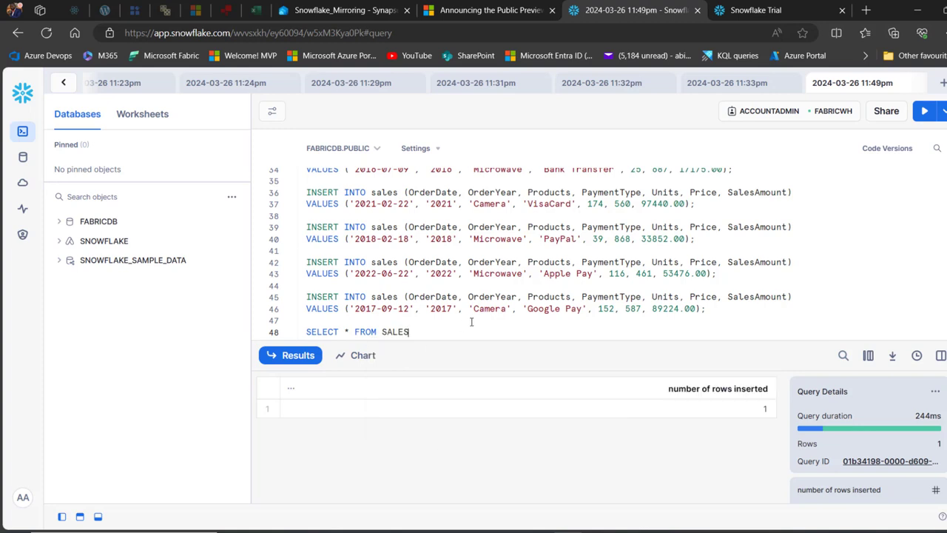
{"action": "left_click_drag", "start_coordinate": [431, 337], "coordinate": [290, 333]}
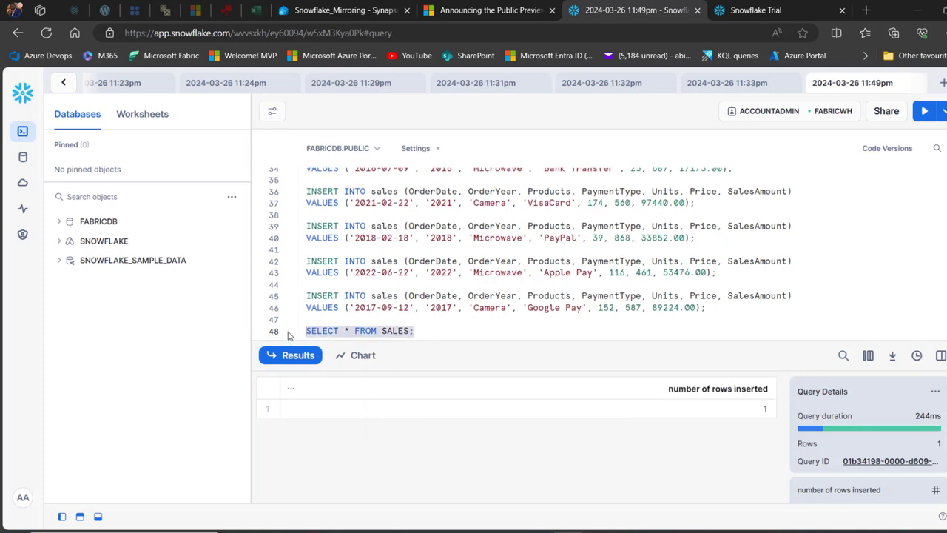
{"action": "left_click", "coordinate": [923, 111]}
{"action": "left_click_drag", "start_coordinate": [721, 337], "coordinate": [707, 309]}
{"action": "left_click_drag", "start_coordinate": [706, 343], "coordinate": [704, 247]}
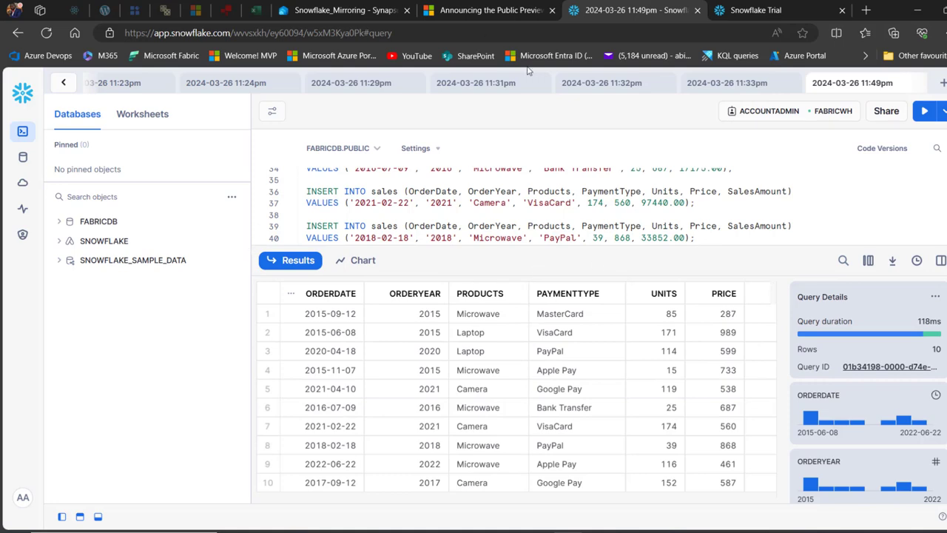
In the Fabric workspace, create a Mirrored Snowflake item named SnowflakeMirror.
{"action": "left_click", "coordinate": [331, 12]}
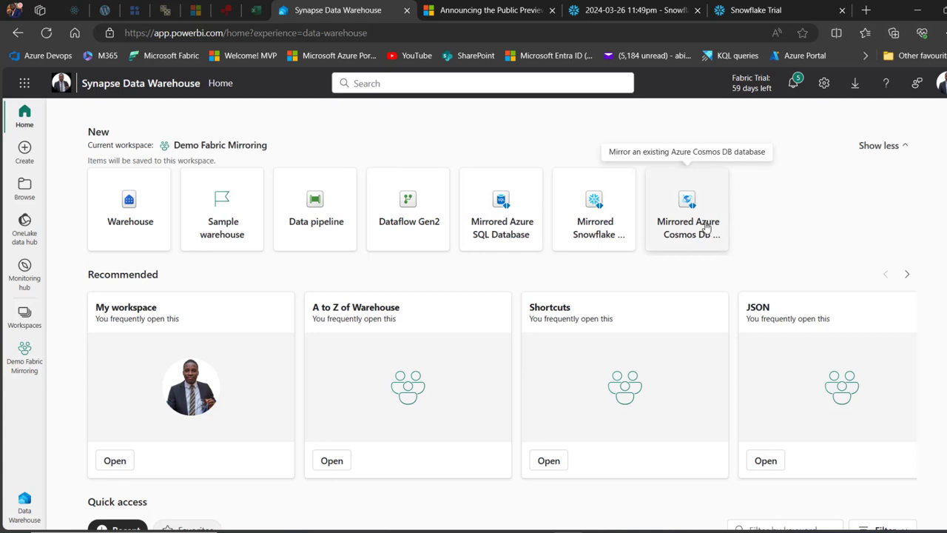
{"action": "left_click", "coordinate": [600, 219]}
{"action": "left_click", "coordinate": [455, 254]}
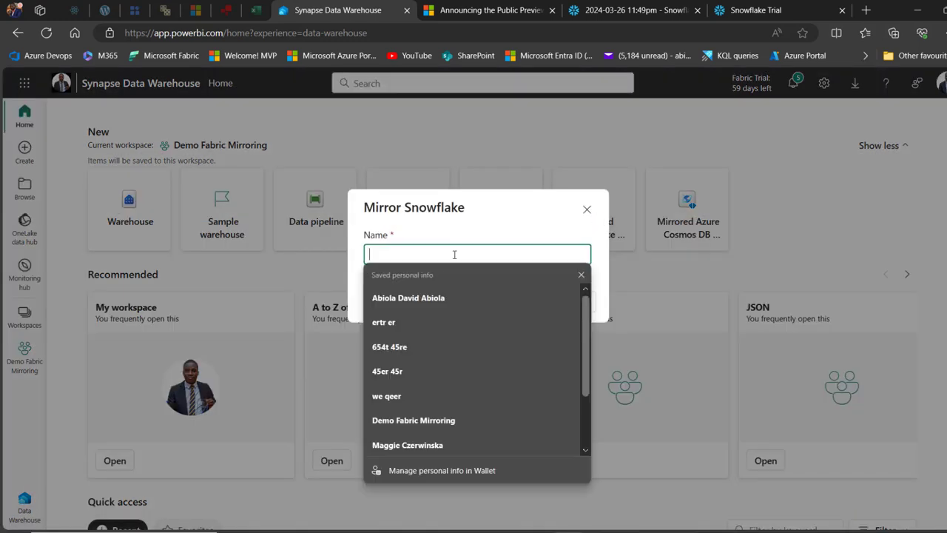
{"action": "type", "text": "SnowflakeMirror"}
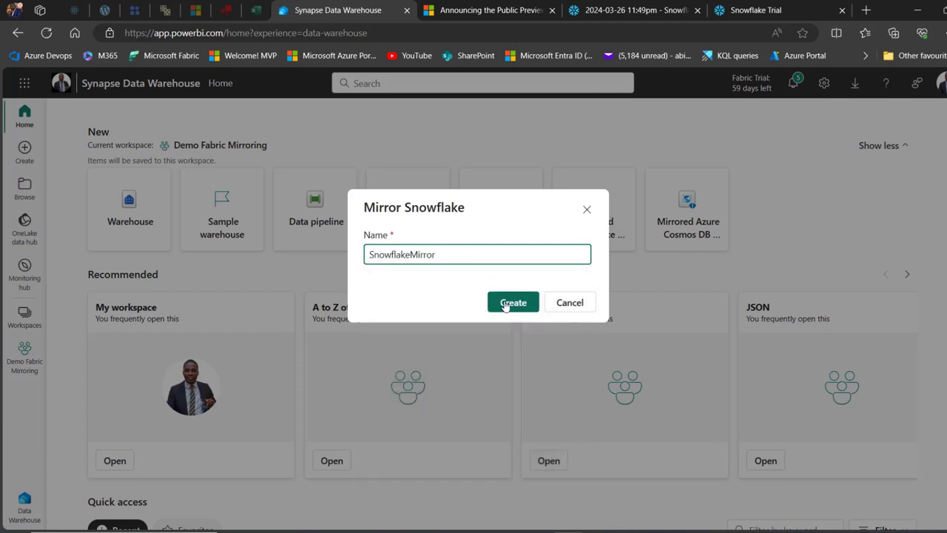
{"action": "left_click", "coordinate": [507, 304]}
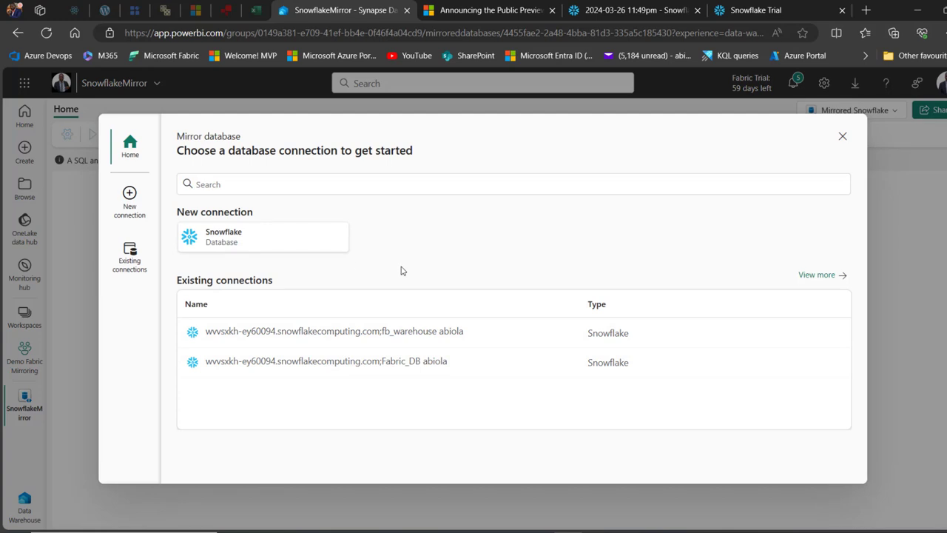
Start a new Snowflake connection and paste the account server address from Notepad into Server.
{"action": "left_click", "coordinate": [259, 237]}
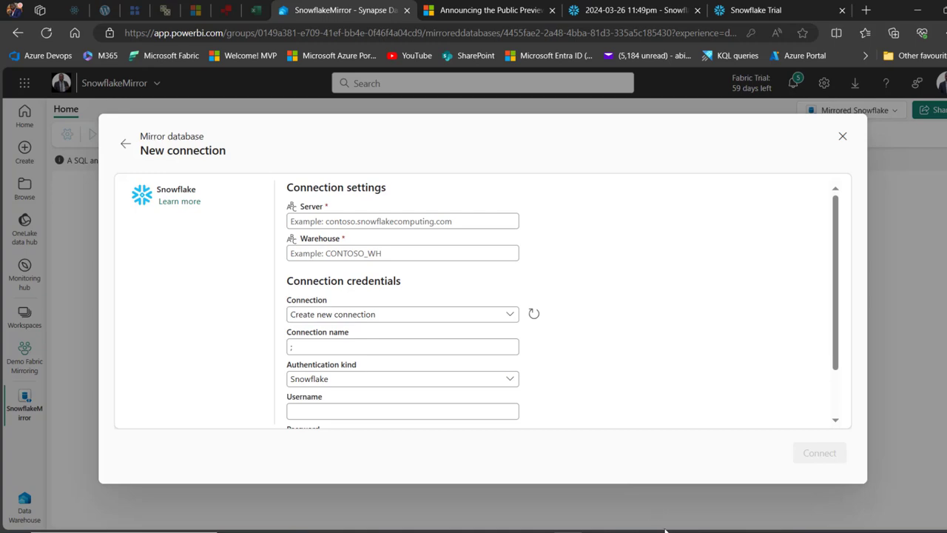
{"action": "mouse_move", "coordinate": [678, 530]}
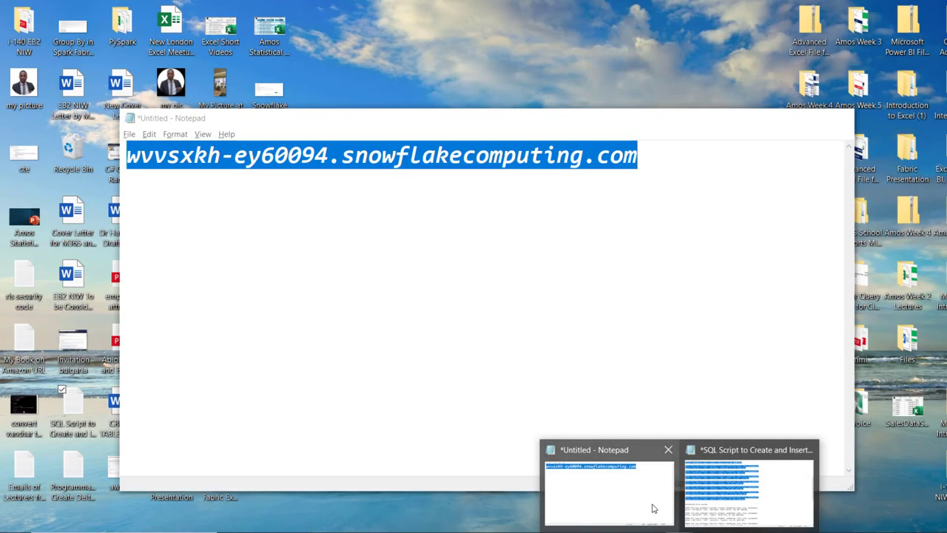
{"action": "left_click", "coordinate": [653, 508]}
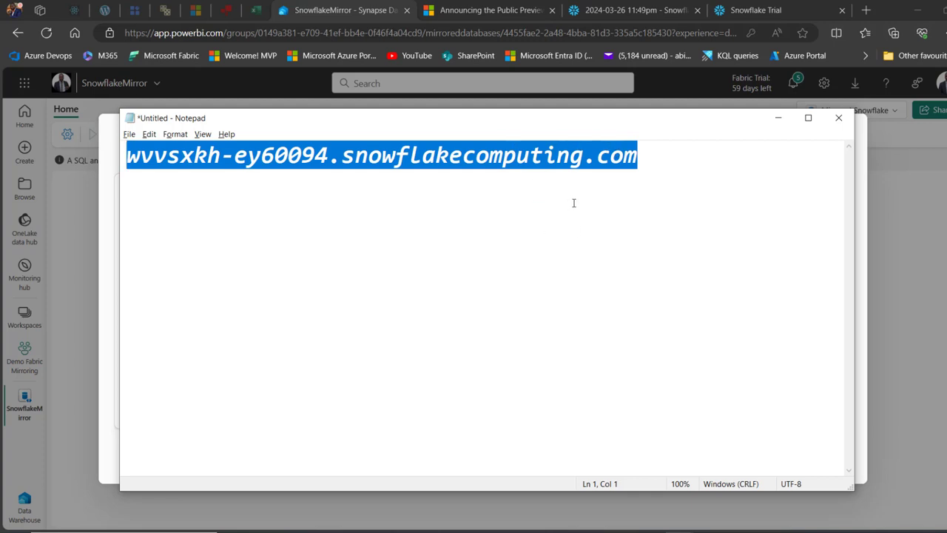
{"action": "key", "text": "alt+Tab"}
{"action": "left_click", "coordinate": [340, 222]}
{"action": "type", "text": "wvvsxkh-ey60094.snowflakecomputing.com"}
Copy the warehouse name FabricWH from the Snowflake worksheet into the Warehouse field.
{"action": "left_click", "coordinate": [339, 254]}
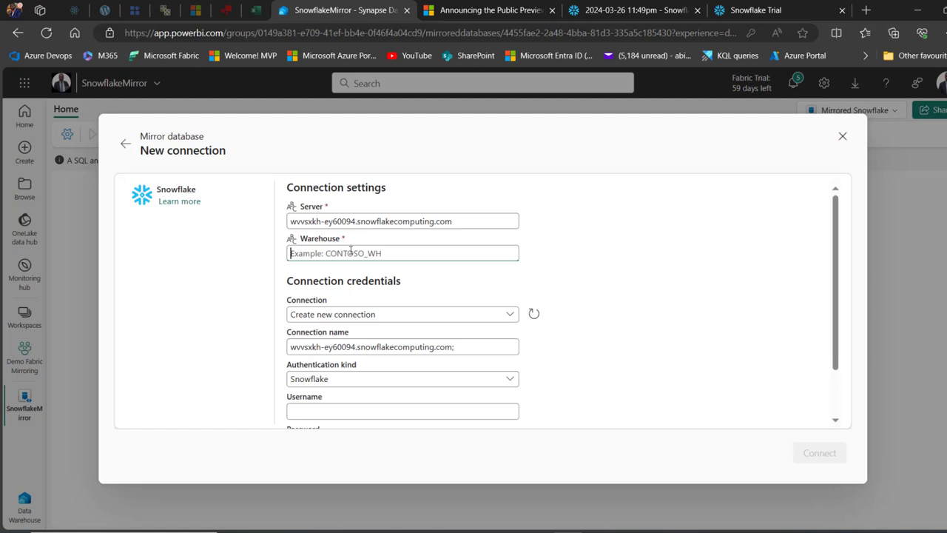
{"action": "left_click", "coordinate": [637, 9]}
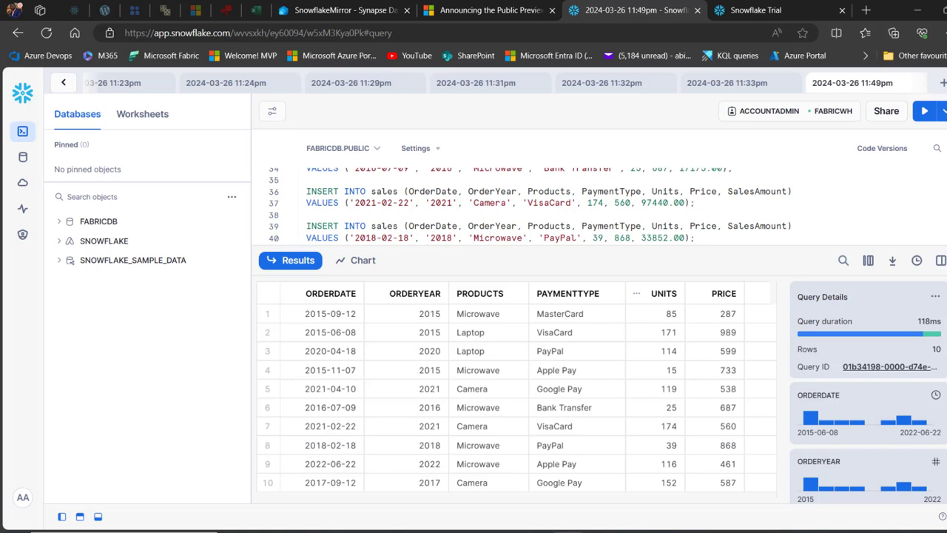
{"action": "scroll", "coordinate": [592, 207], "scroll_direction": "up", "scroll_amount": 5}
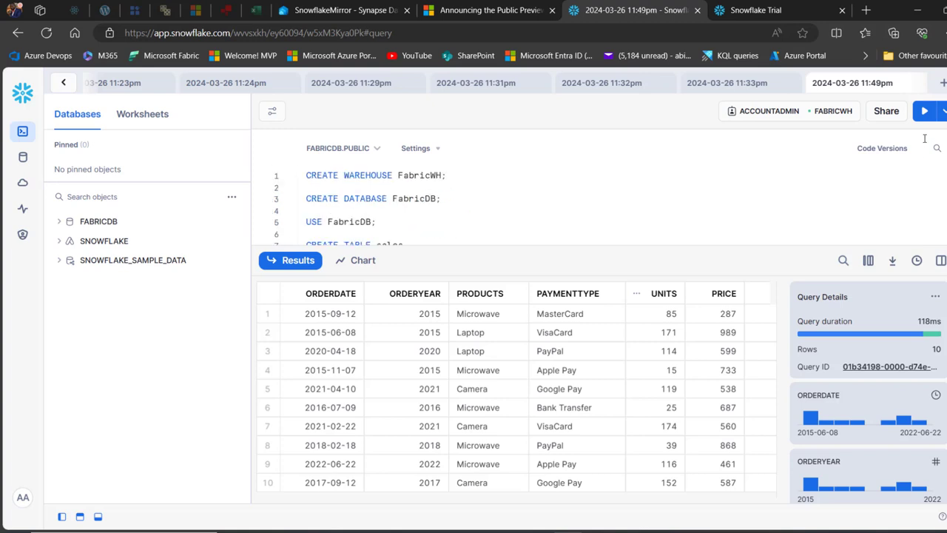
{"action": "double_click", "coordinate": [415, 175]}
{"action": "key", "text": "ctrl+c"}
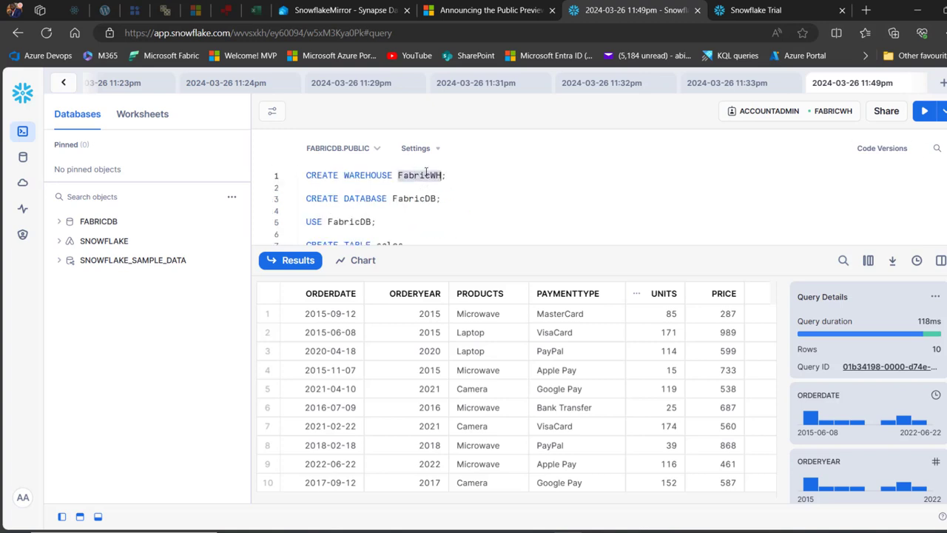
{"action": "left_click", "coordinate": [328, 11]}
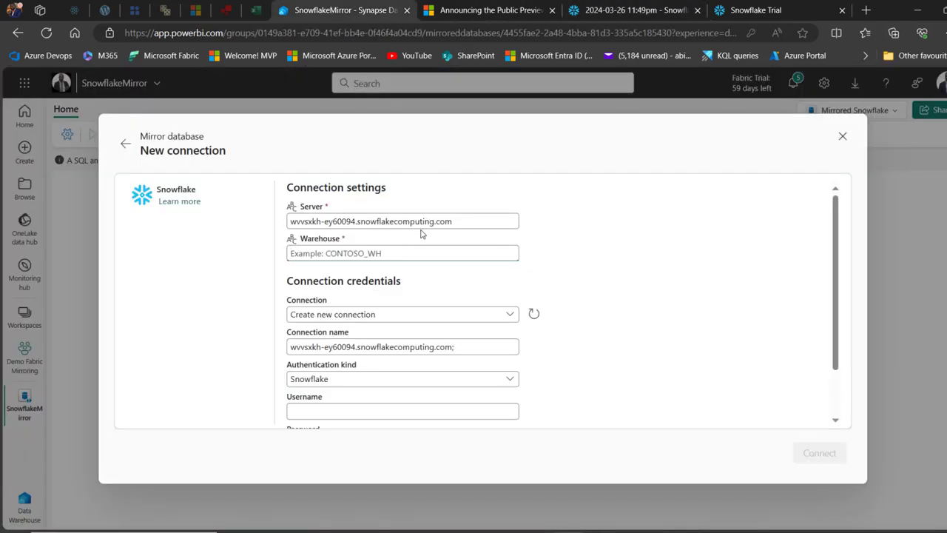
{"action": "key", "text": "ctrl+v"}
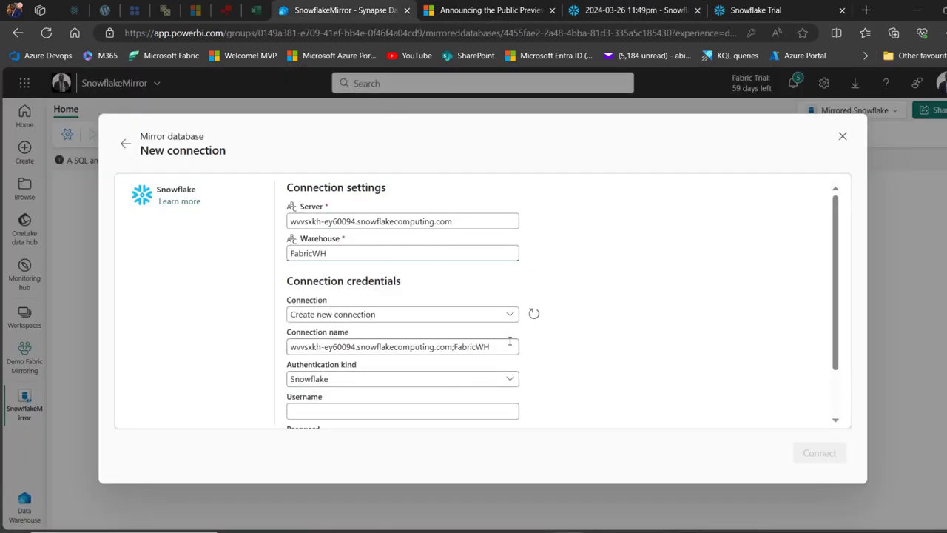
Replace the auto-generated connection name with SnowflakeWH.
{"action": "triple_click", "coordinate": [510, 346]}
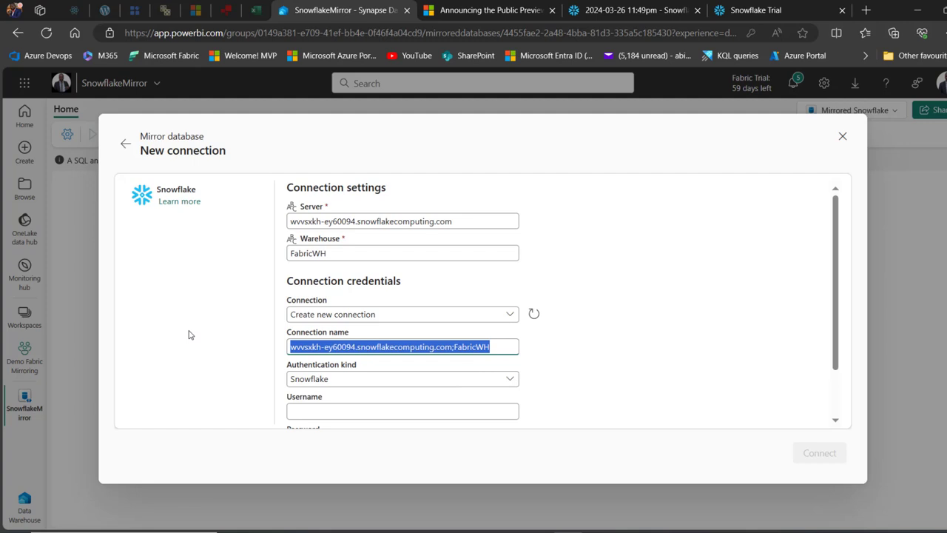
{"action": "key", "text": "BackSpace"}
{"action": "type", "text": "Snowflake"}
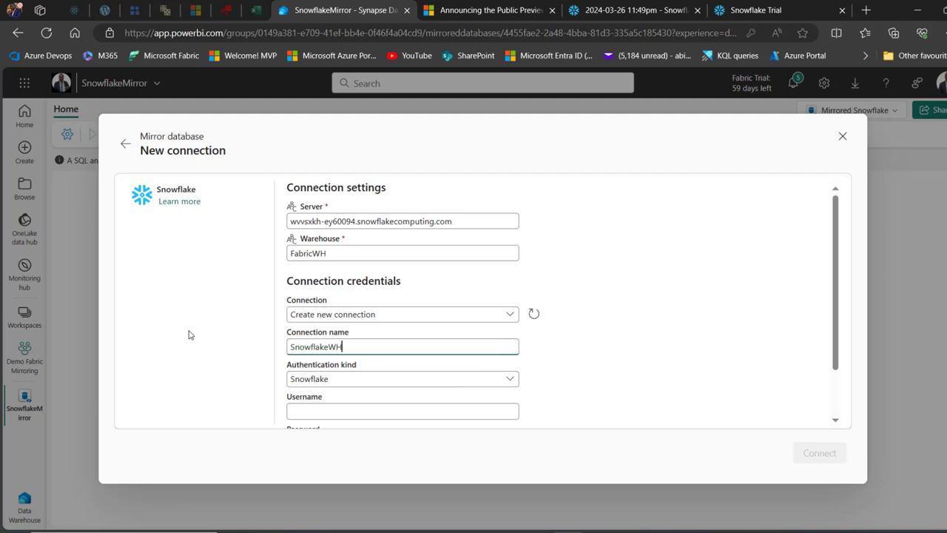
Enter the Snowflake account username and password as credentials, then connect.
{"action": "left_click", "coordinate": [365, 410]}
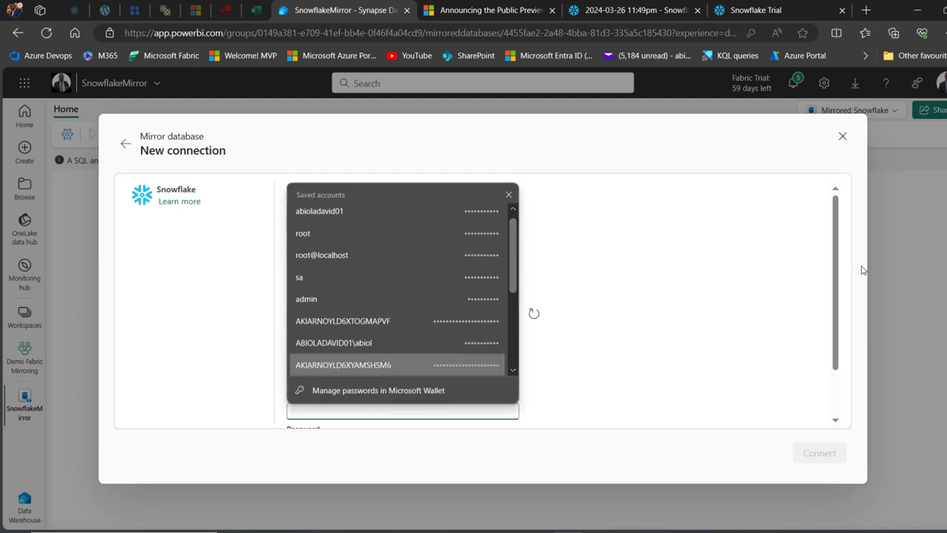
{"action": "left_click_drag", "start_coordinate": [841, 278], "coordinate": [839, 376]}
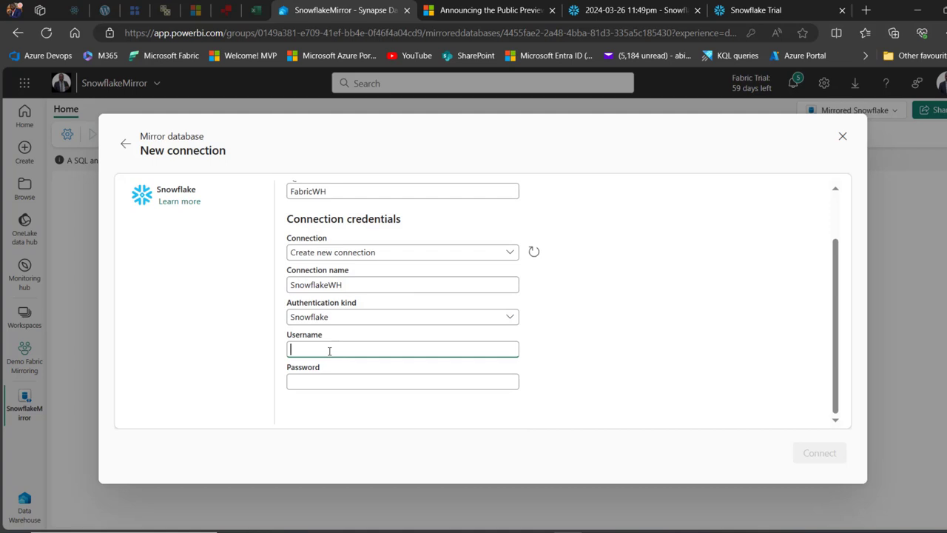
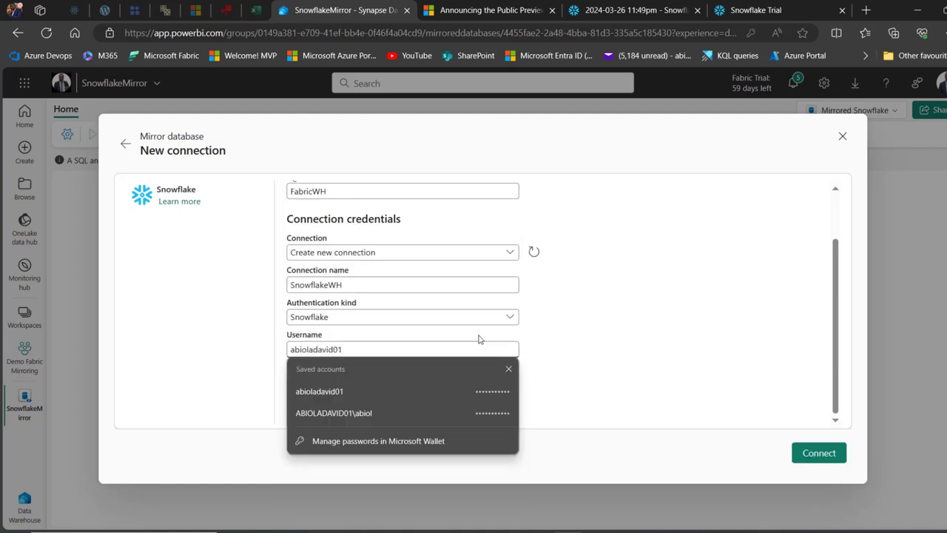
{"action": "left_click", "coordinate": [598, 334]}
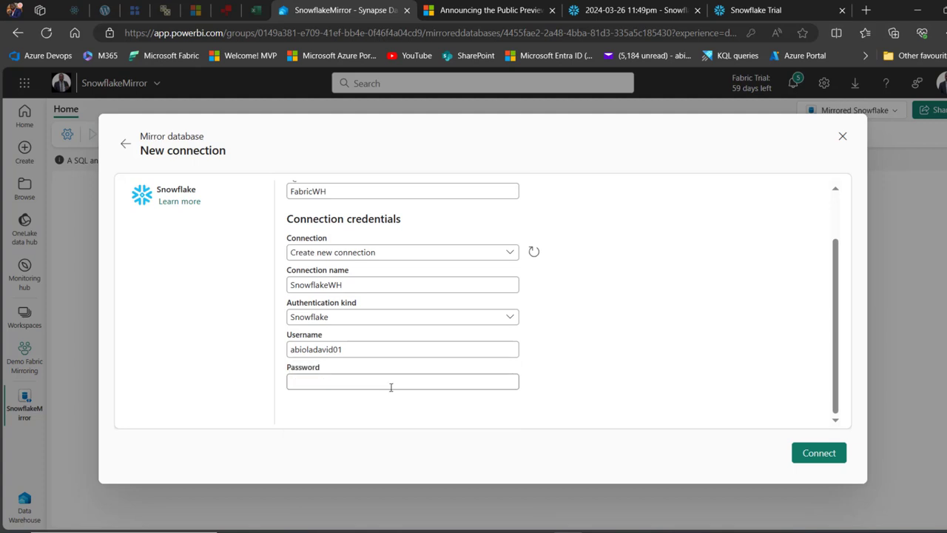
{"action": "left_click", "coordinate": [380, 382]}
{"action": "type", "text": "•••••"}
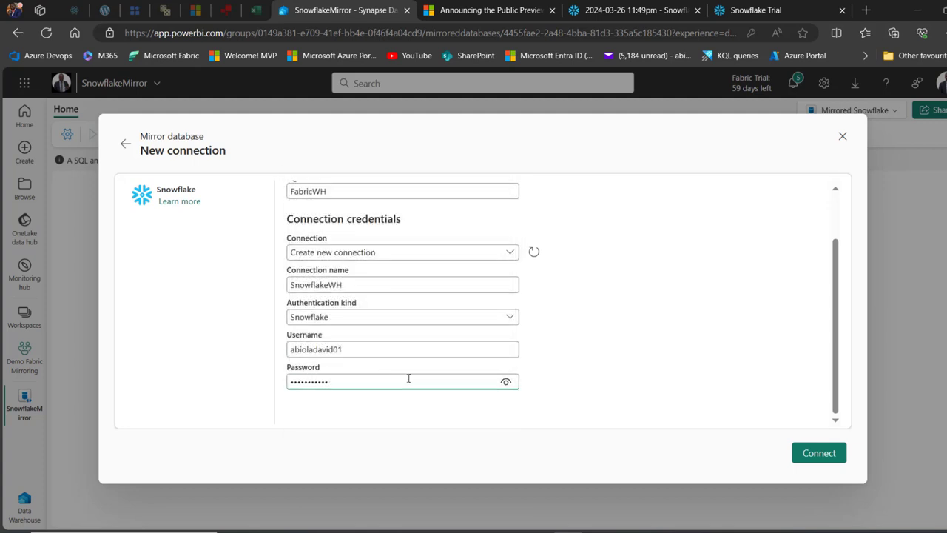
{"action": "left_click", "coordinate": [818, 454]}
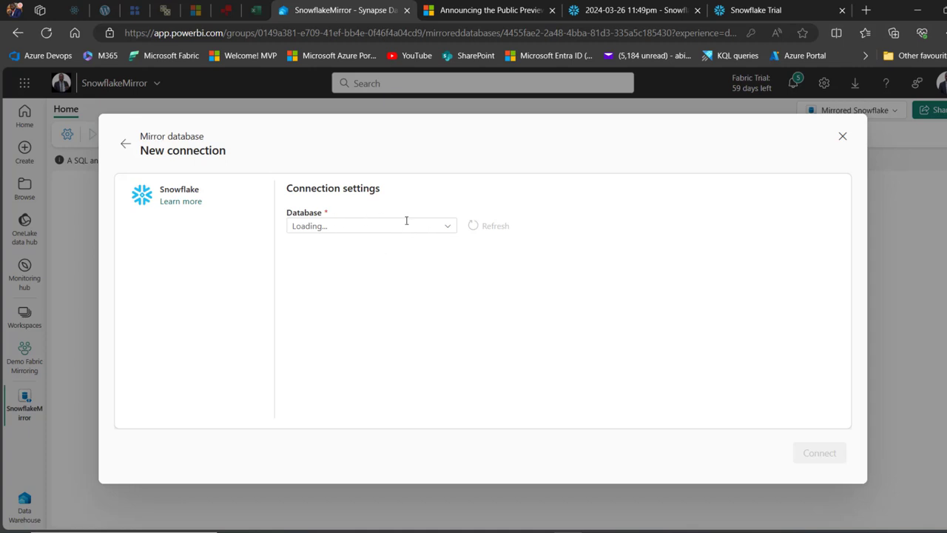
Choose FABRICDB from the Database list and continue to Configure mirroring with all data mirrored.
{"action": "left_click", "coordinate": [633, 10]}
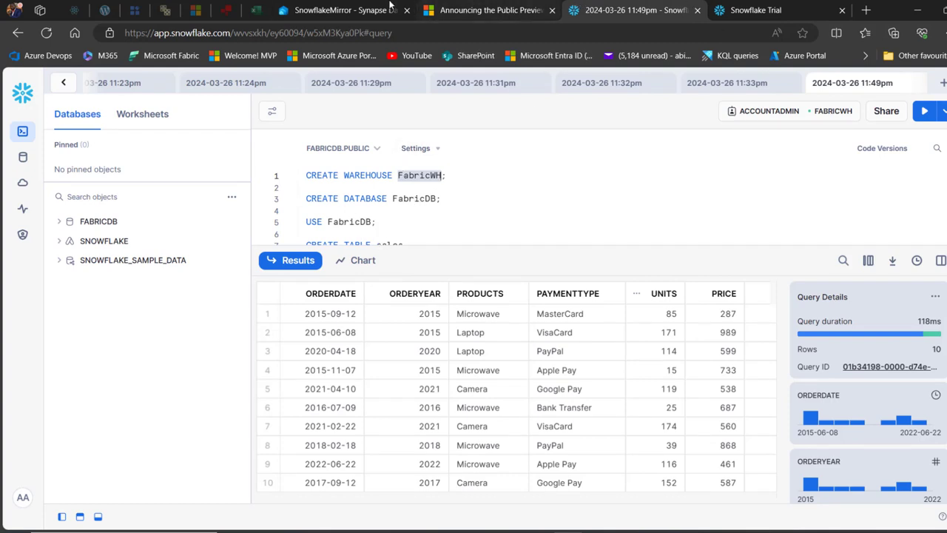
{"action": "left_click", "coordinate": [344, 10]}
{"action": "left_click", "coordinate": [448, 225]}
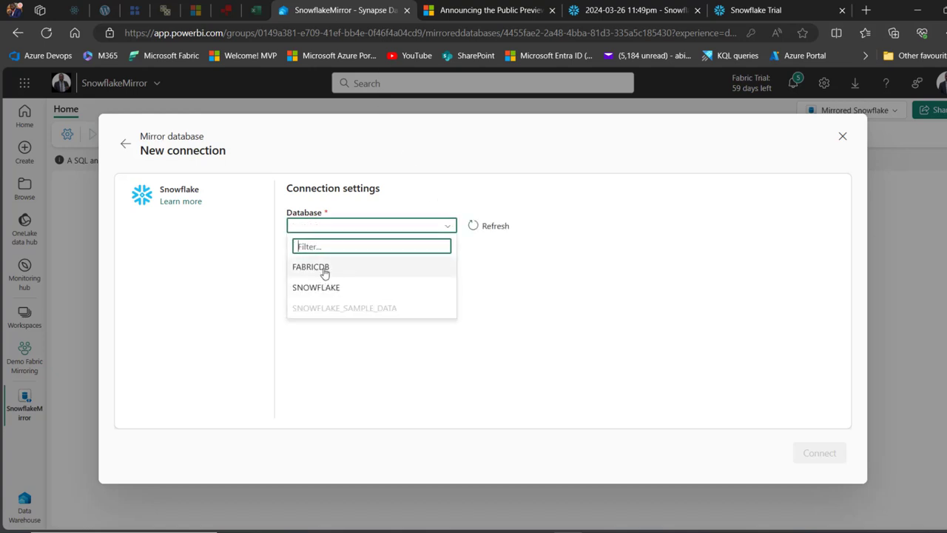
{"action": "left_click", "coordinate": [325, 269]}
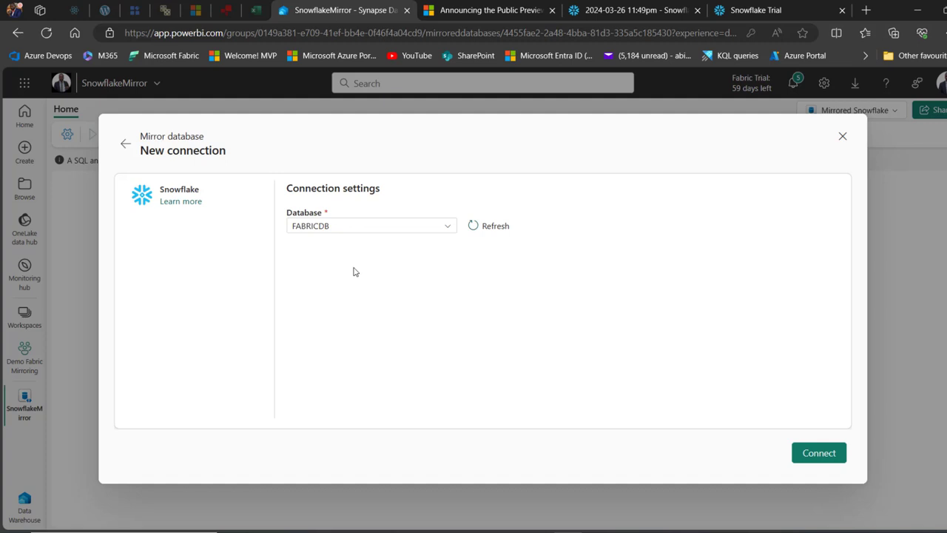
{"action": "left_click", "coordinate": [819, 454]}
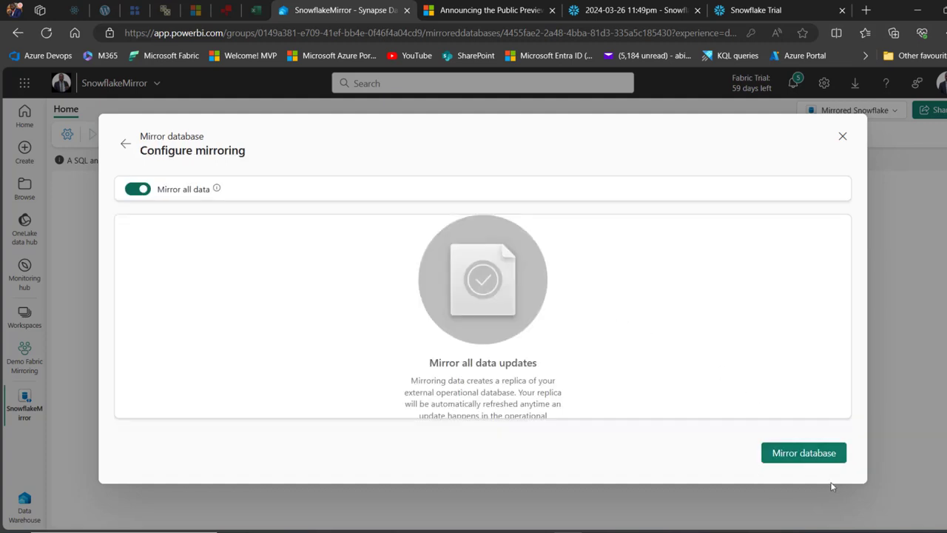
Mirror the FABRICDB database so the SnowflakeMirror item reports running.
{"action": "left_click", "coordinate": [812, 453]}
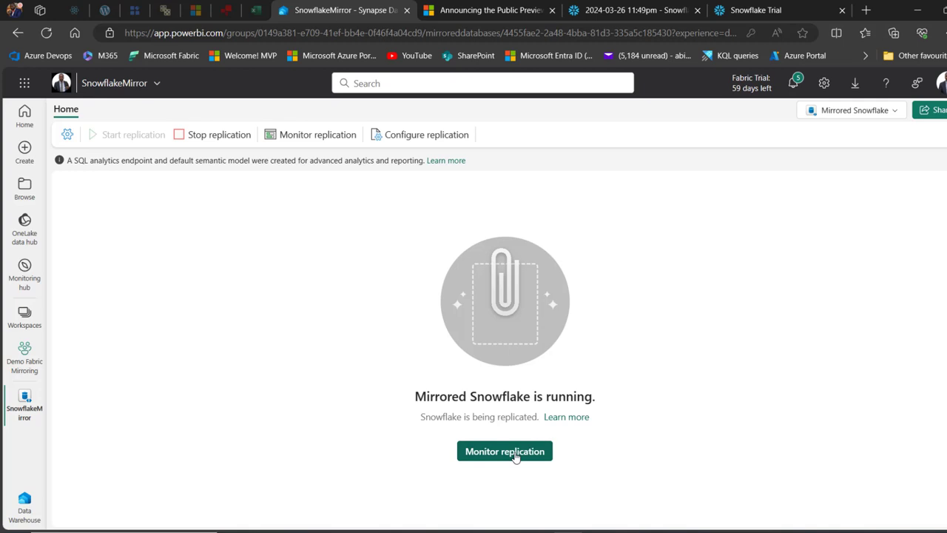
{"action": "left_click", "coordinate": [516, 457]}
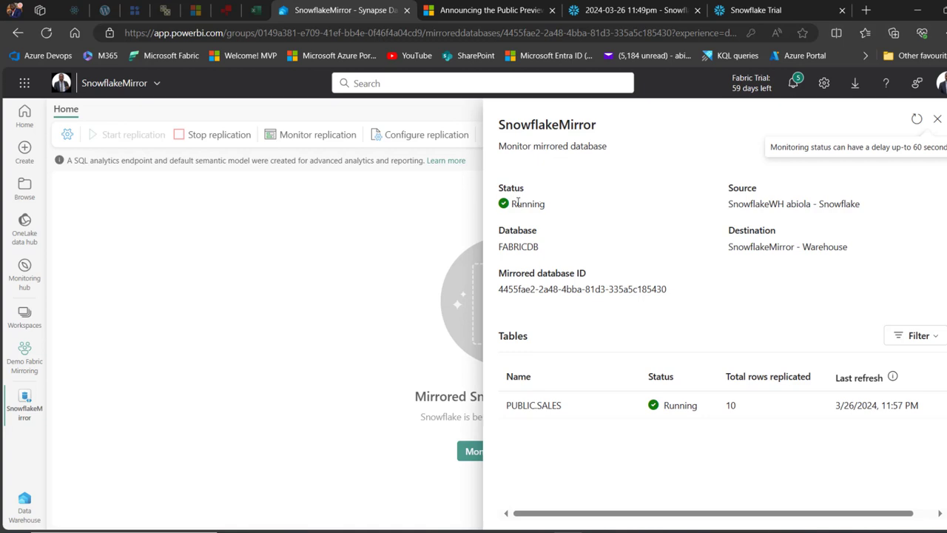
{"action": "left_click_drag", "start_coordinate": [729, 205], "coordinate": [787, 204]}
{"action": "left_click", "coordinate": [801, 204]}
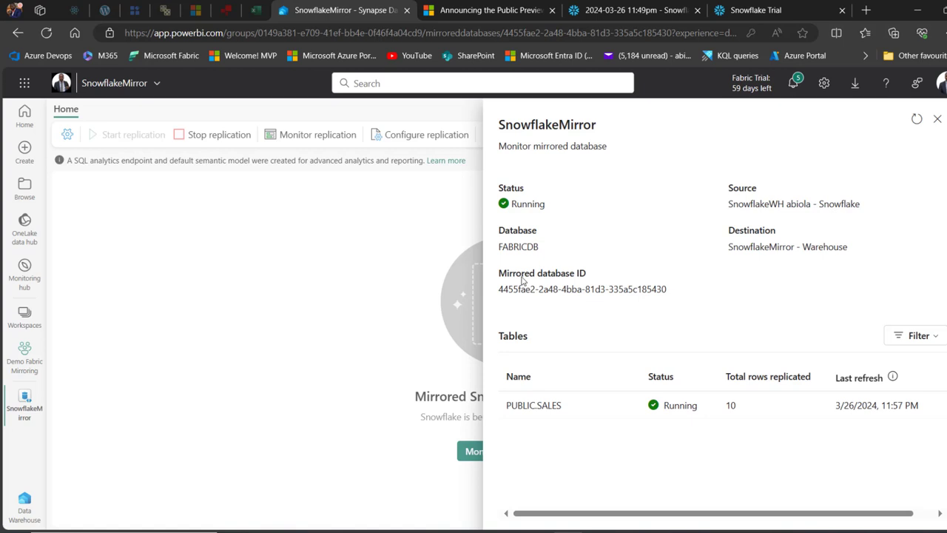
{"action": "left_click_drag", "start_coordinate": [501, 272], "coordinate": [658, 290]}
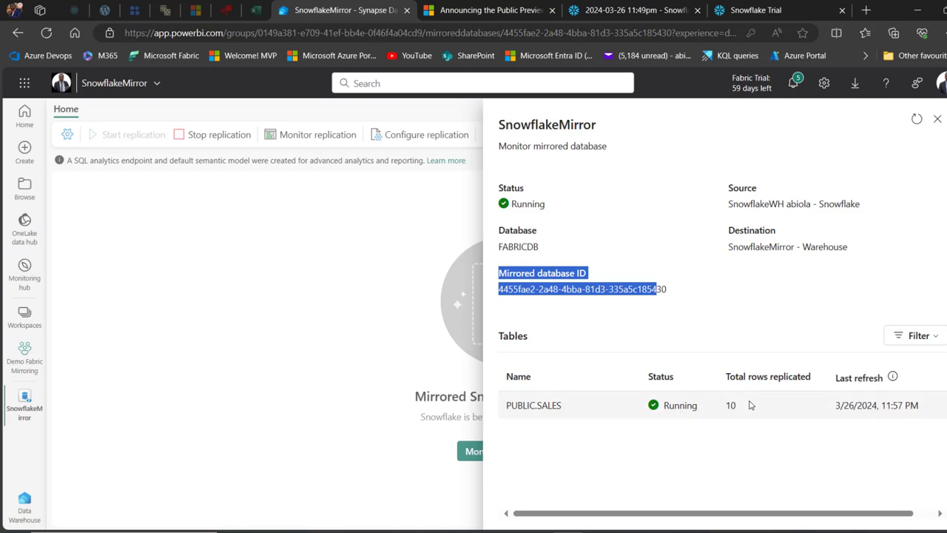
{"action": "left_click", "coordinate": [630, 10]}
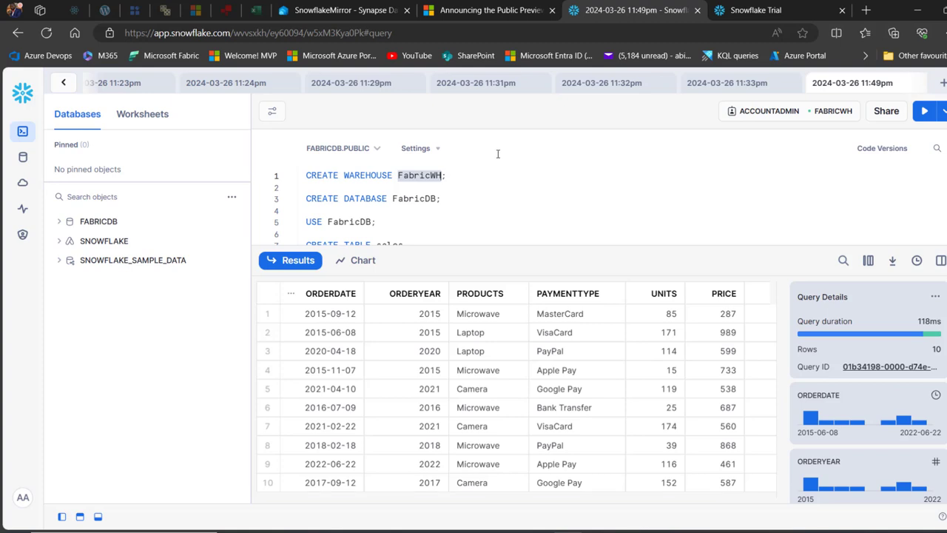
{"action": "left_click", "coordinate": [347, 10]}
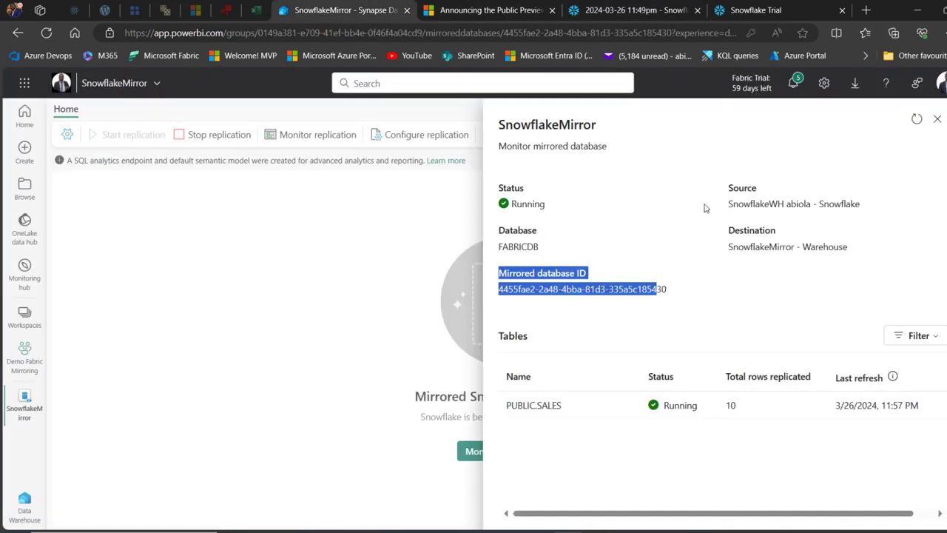
{"action": "left_click", "coordinate": [937, 120]}
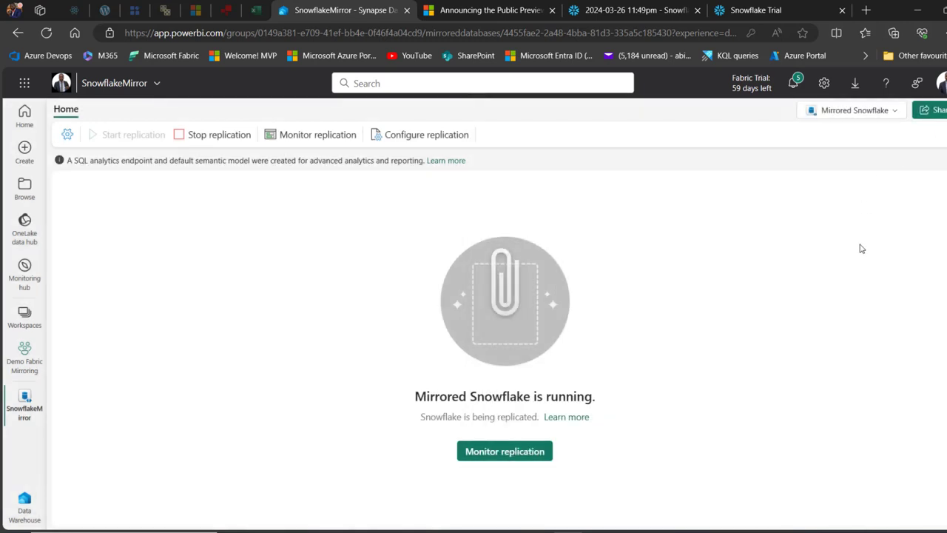
Switch SnowflakeMirror to its SQL analytics endpoint and preview the 10 PUBLIC_SALES rows.
{"action": "left_click", "coordinate": [859, 110]}
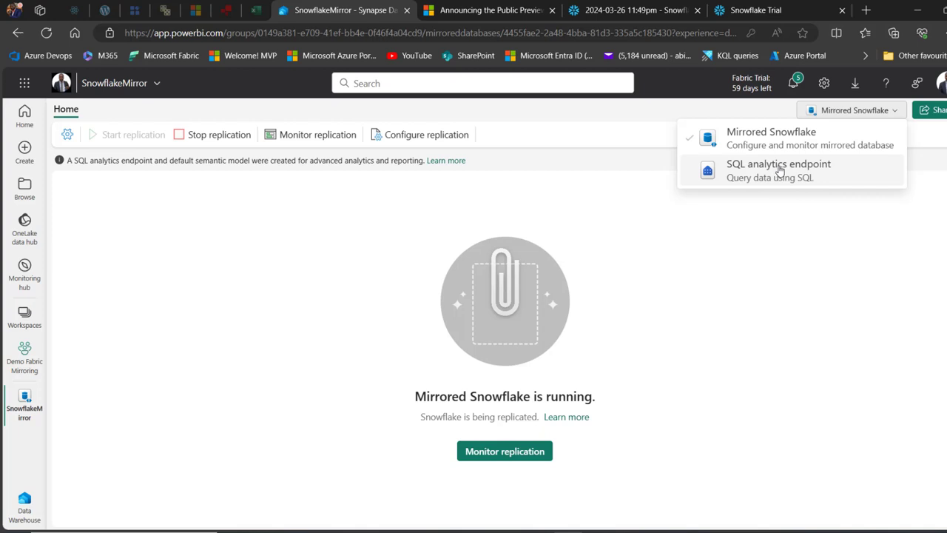
{"action": "left_click", "coordinate": [781, 171]}
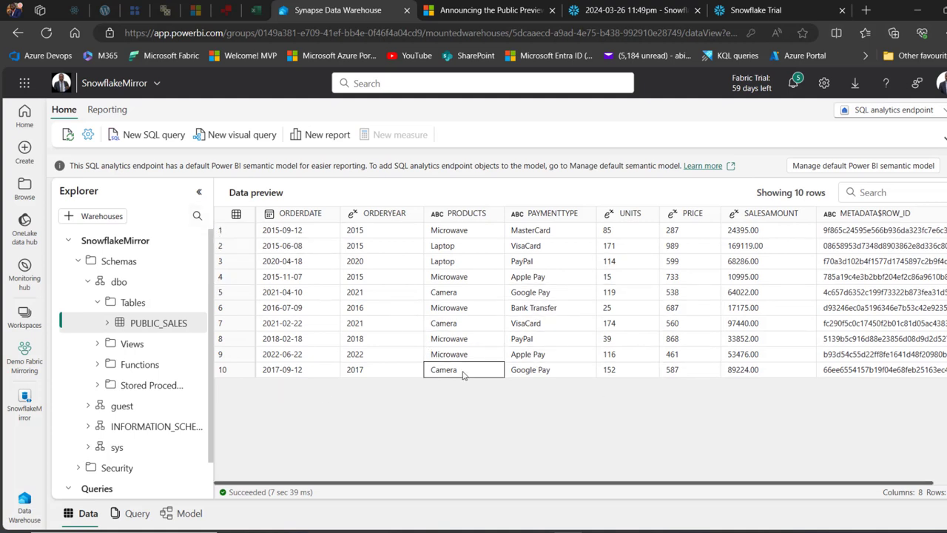
{"action": "left_click", "coordinate": [629, 10]}
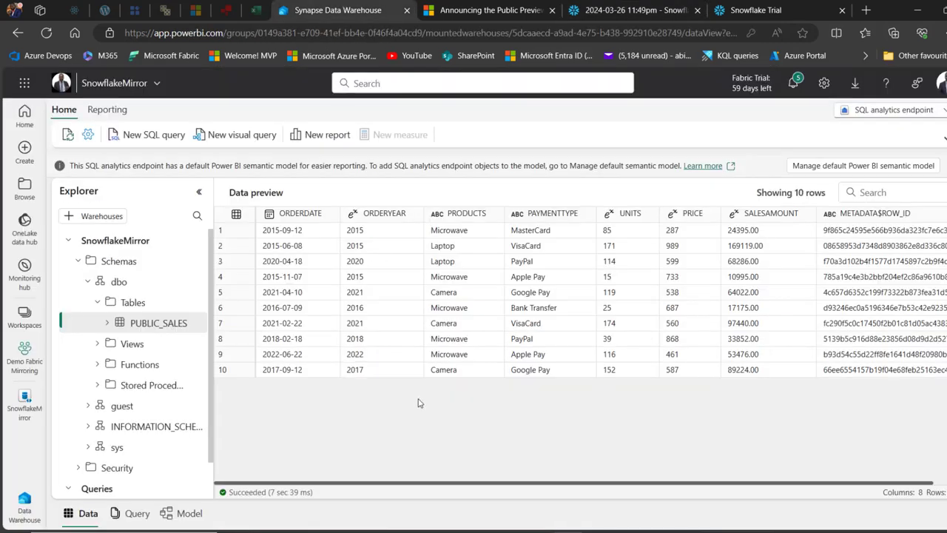
Run SELECT * FROM [SnowflakeMirror].[dbo].[PUBLIC_SALES] in a new SQL query.
{"action": "left_click", "coordinate": [153, 140]}
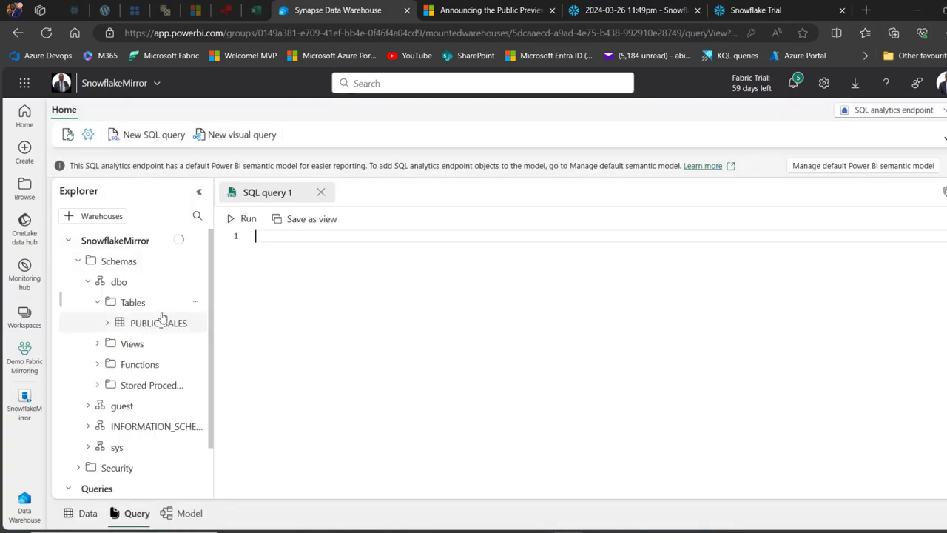
{"action": "type", "text": "S"}
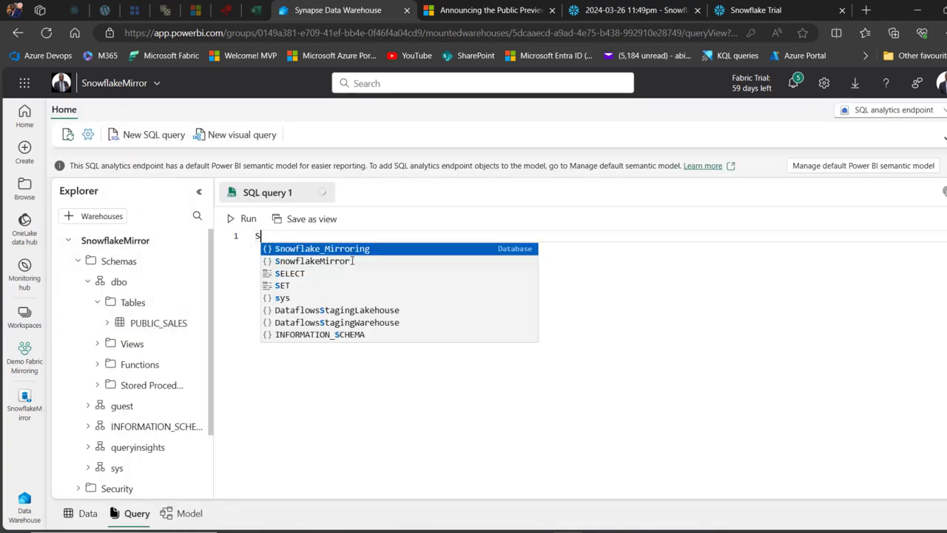
{"action": "type", "text": "ELECT * FROM"}
{"action": "left_click_drag", "start_coordinate": [157, 327], "coordinate": [400, 237]}
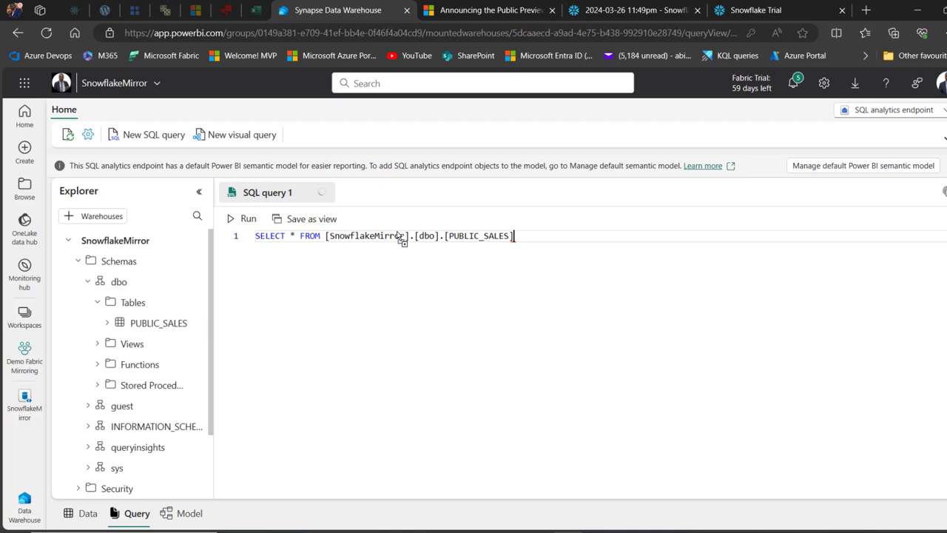
{"action": "key", "text": "ctrl+a"}
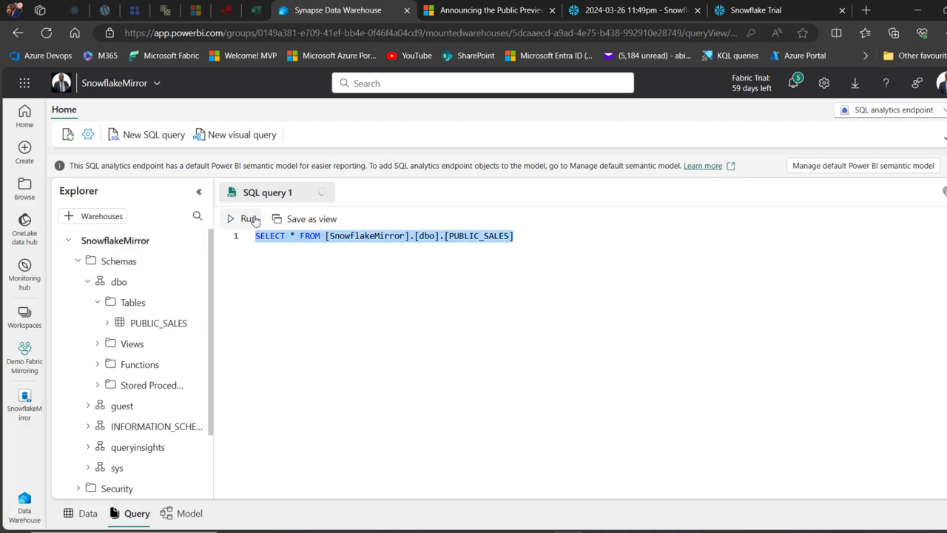
{"action": "left_click", "coordinate": [248, 220]}
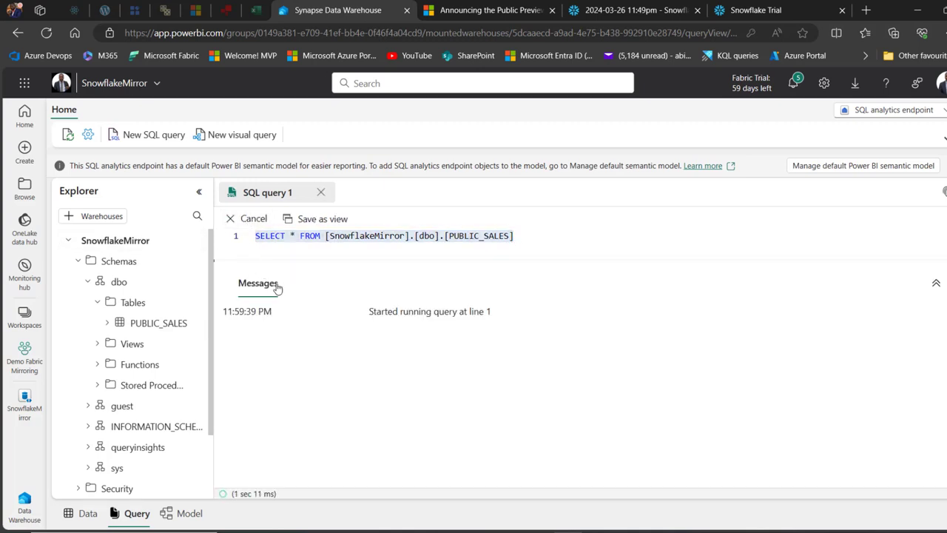
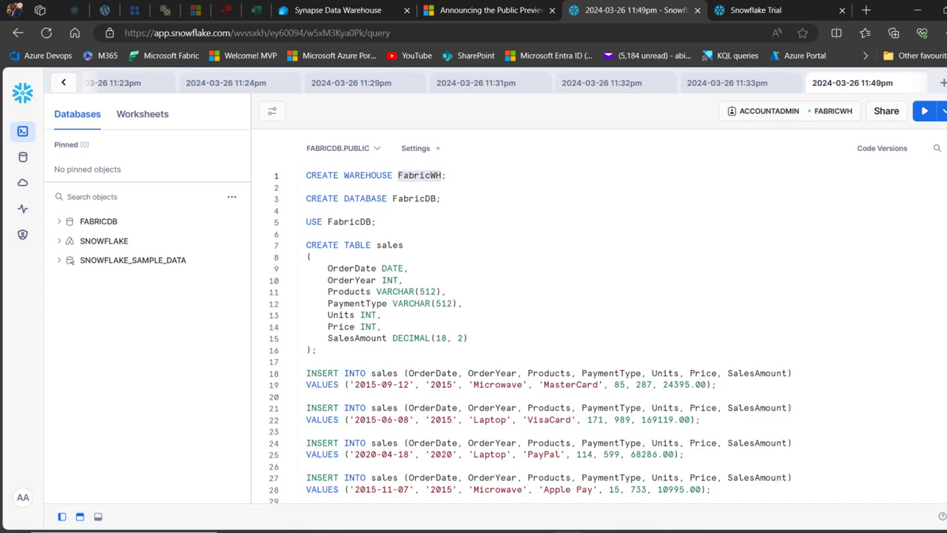
Replace the table definition and old statements below USE with the pasted INSERT block.
{"action": "scroll", "coordinate": [531, 336], "scroll_direction": "down", "scroll_amount": 5}
{"action": "left_click", "coordinate": [413, 494]}
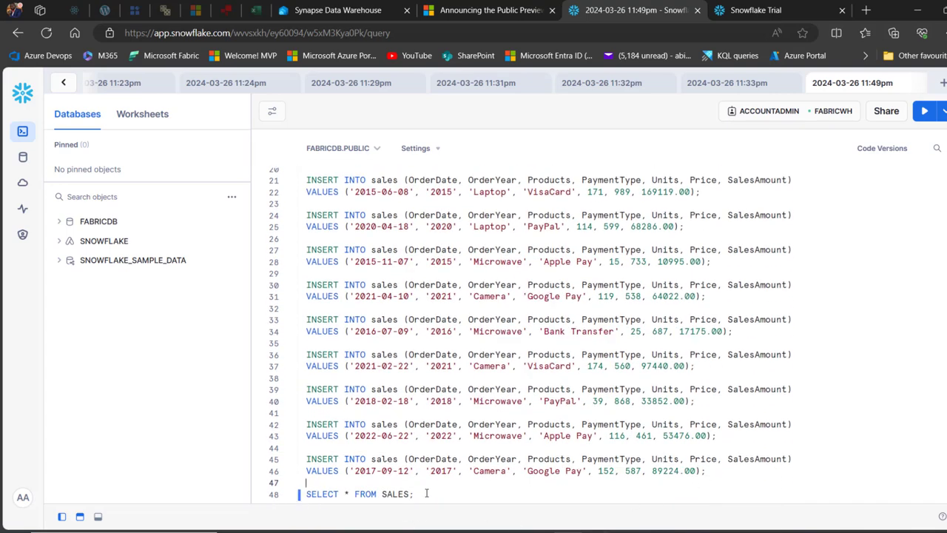
{"action": "left_click_drag", "start_coordinate": [426, 493], "coordinate": [304, 244]}
{"action": "key", "text": "BackSpace"}
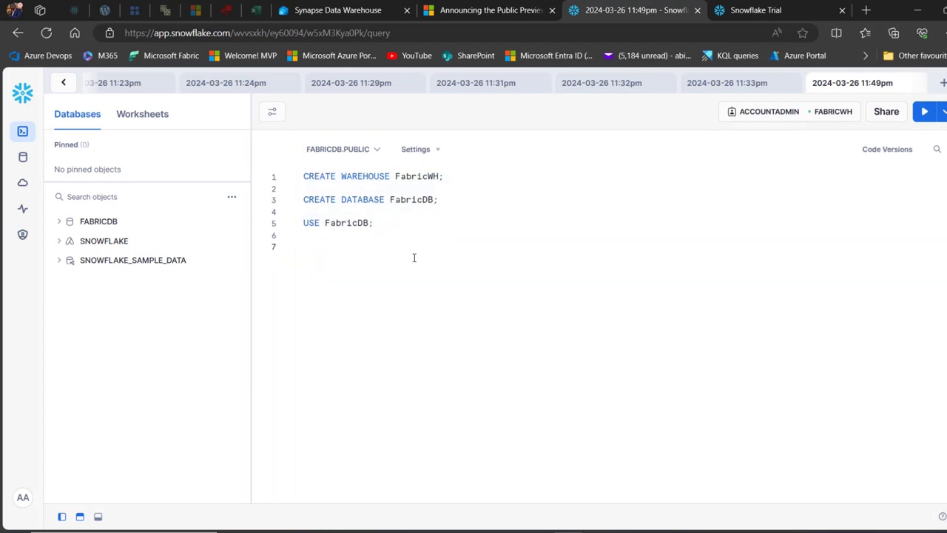
{"action": "key", "text": "ctrl+v"}
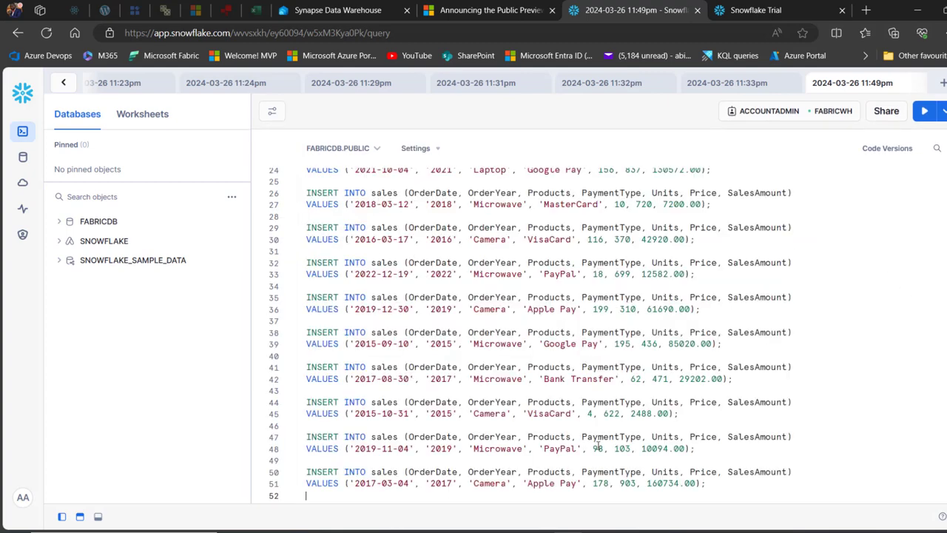
Run the INSERT statements, then select them on lines 8–51 for removal.
{"action": "key", "text": "ctrl+a"}
{"action": "scroll", "coordinate": [303, 280], "scroll_direction": "up", "scroll_amount": 5}
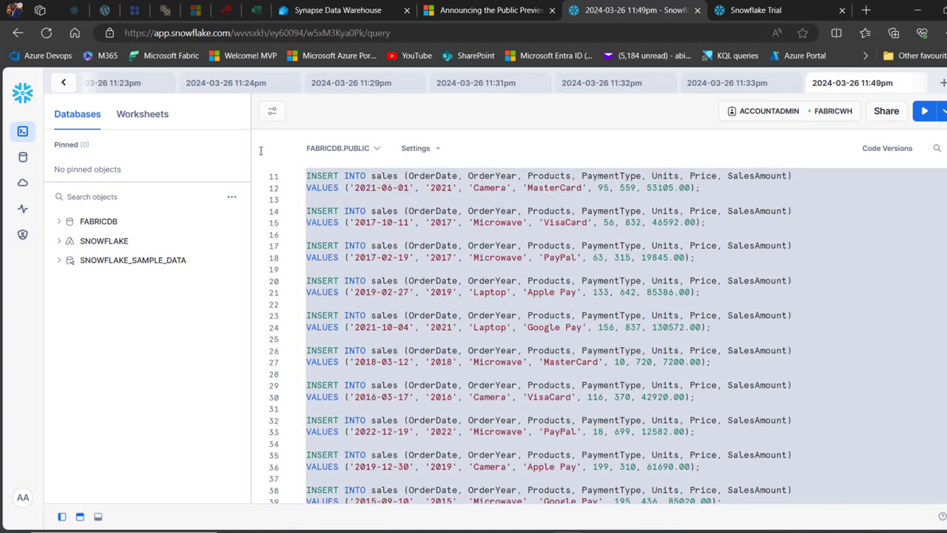
{"action": "left_click_drag", "start_coordinate": [303, 279], "coordinate": [286, 250]}
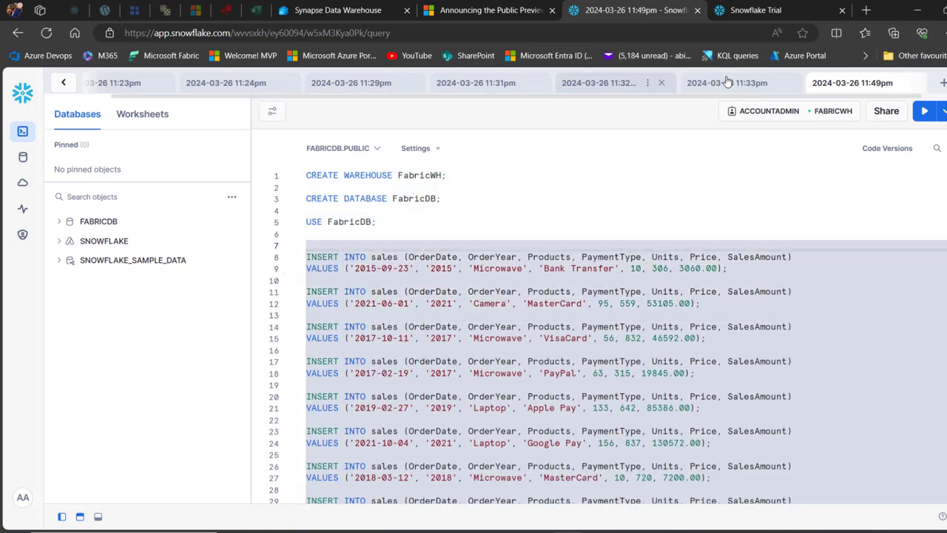
{"action": "left_click", "coordinate": [923, 111]}
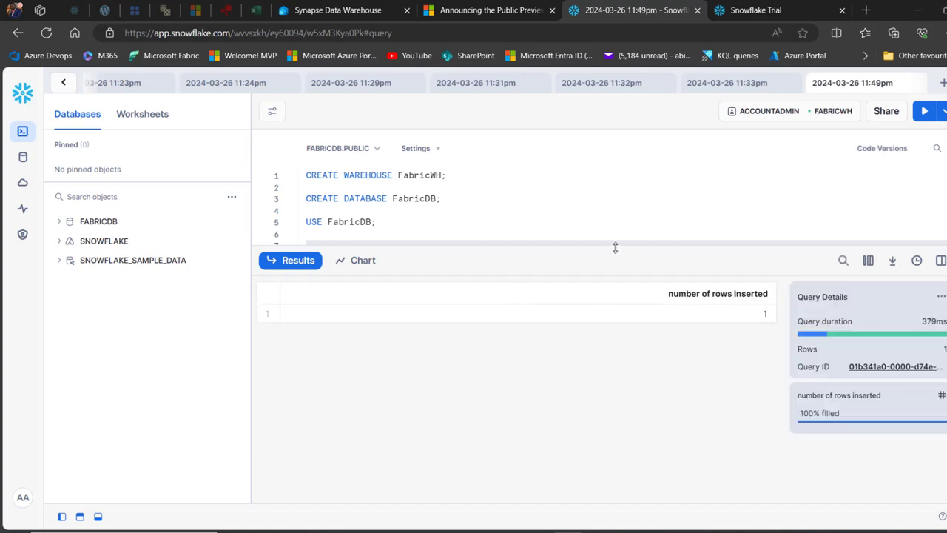
{"action": "left_click_drag", "start_coordinate": [615, 247], "coordinate": [626, 510]}
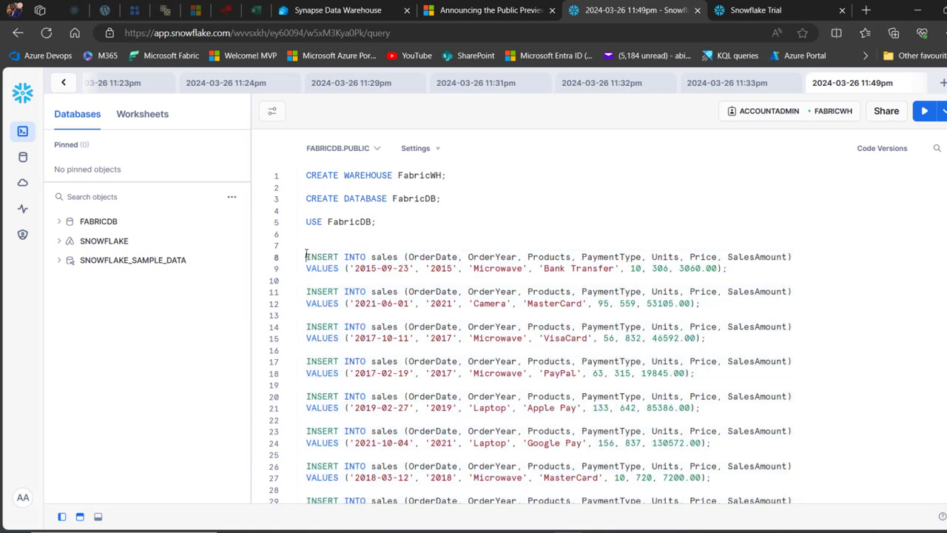
{"action": "left_click_drag", "start_coordinate": [305, 256], "coordinate": [311, 518]}
Delete the executed INSERT lines and write the query SELECT * FROM sales; in their place.
{"action": "key", "text": "Delete"}
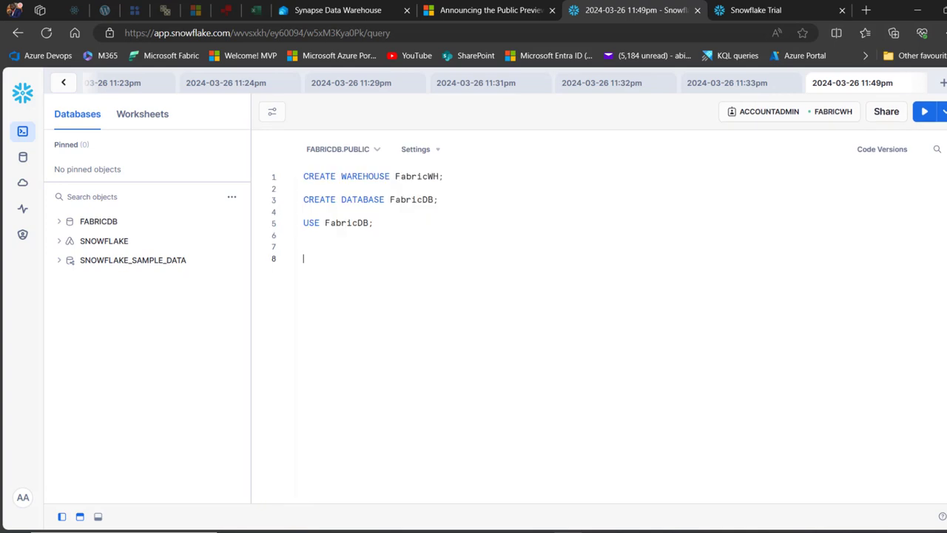
{"action": "type", "text": "SEE"}
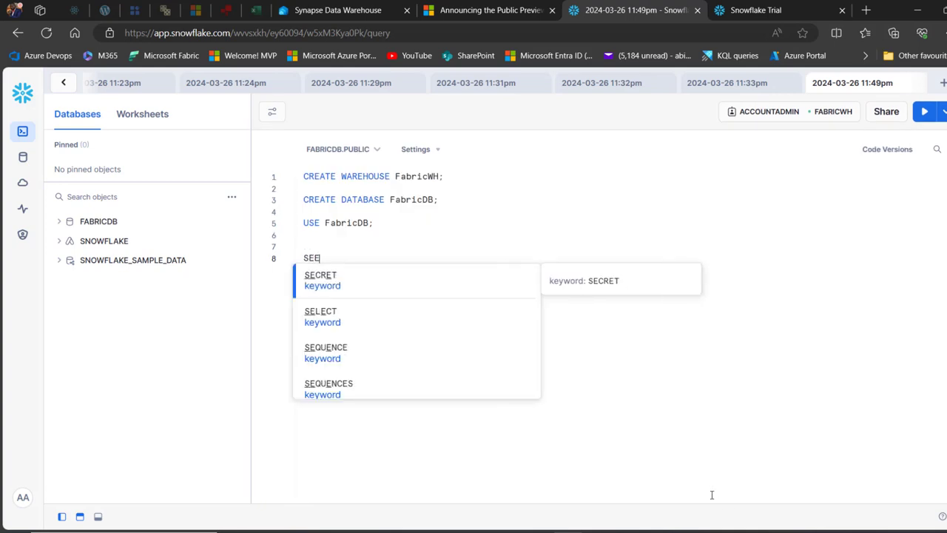
{"action": "type", "text": "L"}
{"action": "key", "text": "BackSpace"}
{"action": "key", "text": "BackSpace"}
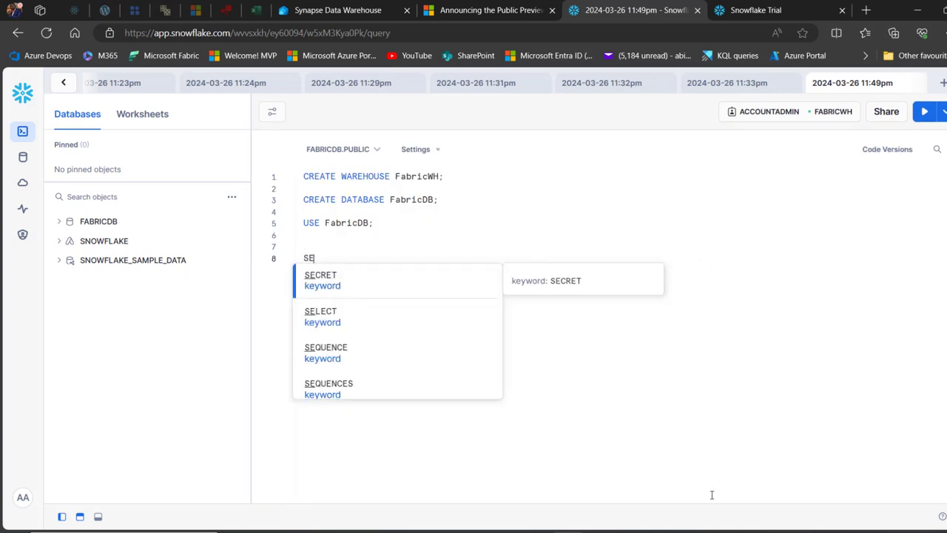
{"action": "type", "text": "LECT * FROM "}
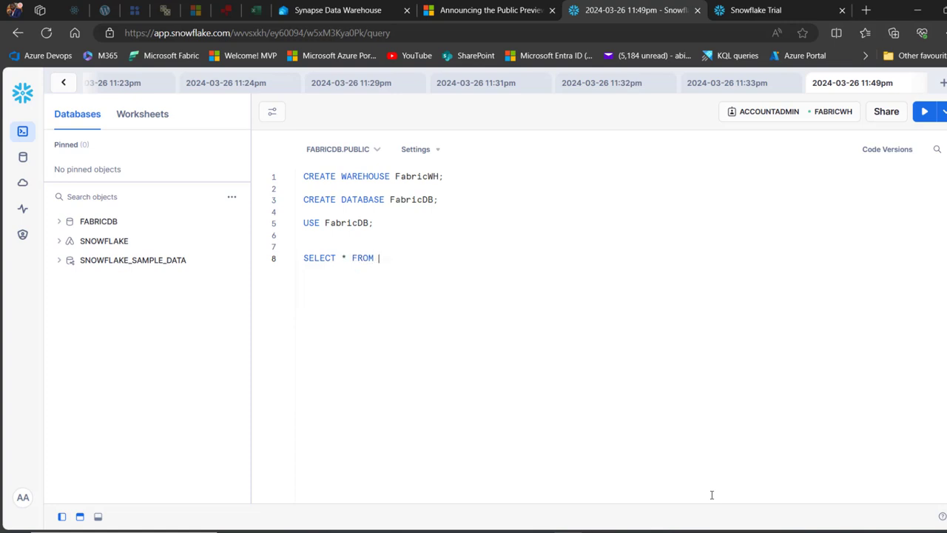
{"action": "type", "text": "sales"}
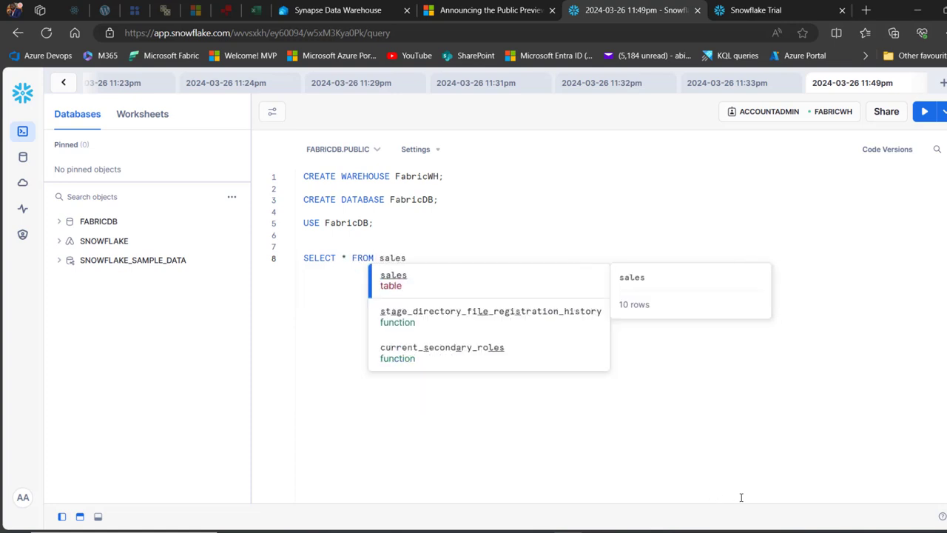
{"action": "type", "text": ";"}
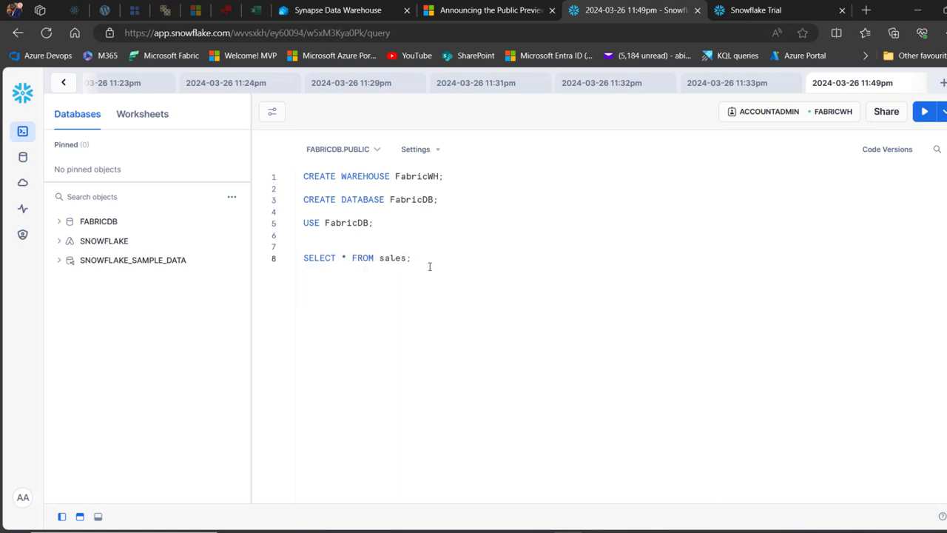
Run SELECT * FROM sales and review the 25 returned rows.
{"action": "left_click_drag", "start_coordinate": [419, 258], "coordinate": [234, 256]}
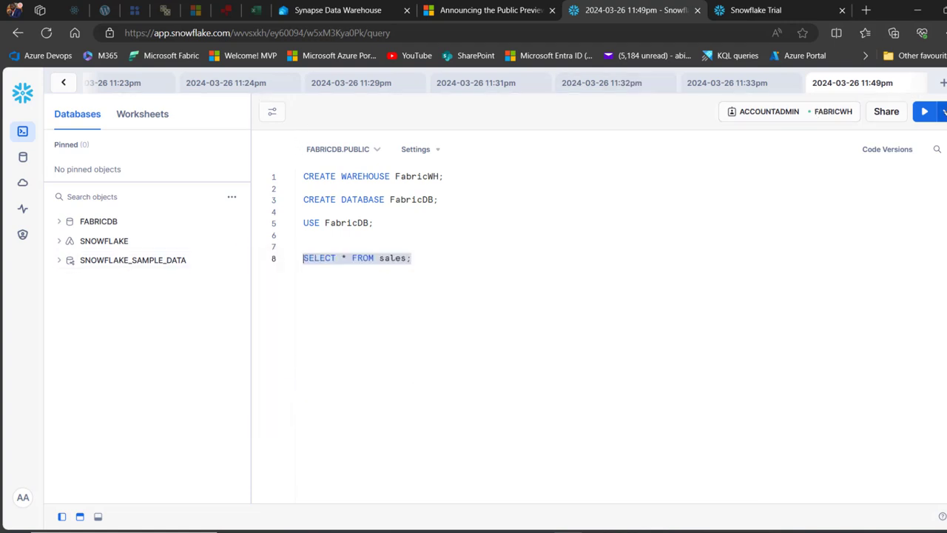
{"action": "left_click", "coordinate": [923, 111]}
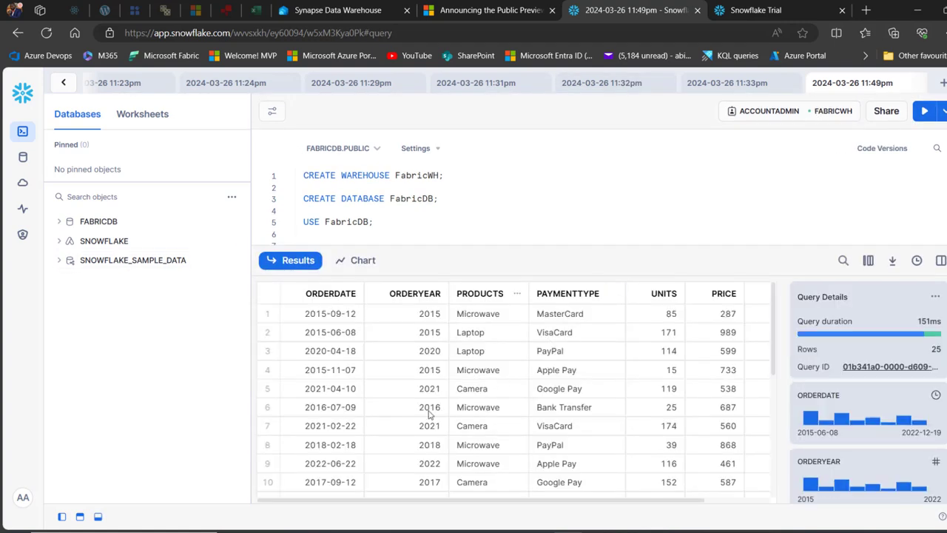
{"action": "scroll", "coordinate": [770, 341], "scroll_direction": "down", "scroll_amount": 5}
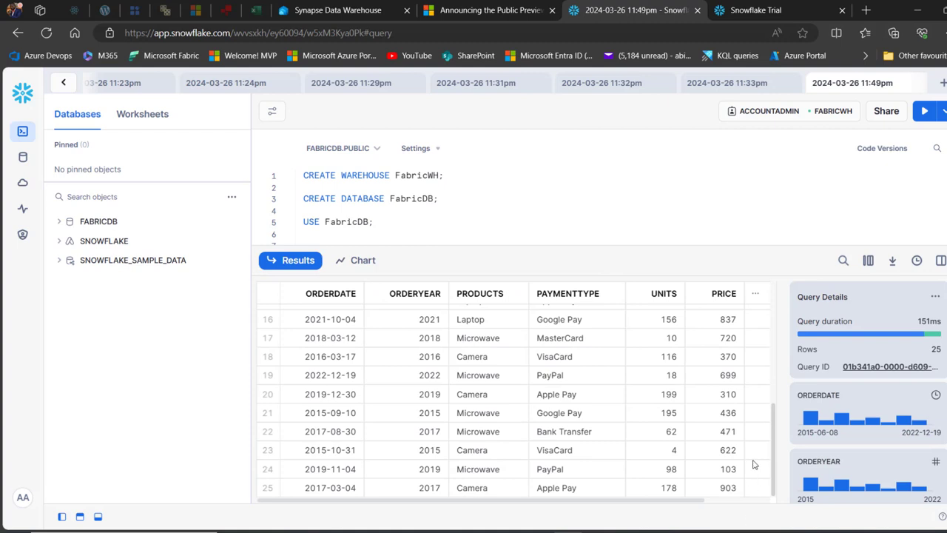
{"action": "scroll", "coordinate": [754, 464], "scroll_direction": "up", "scroll_amount": 5}
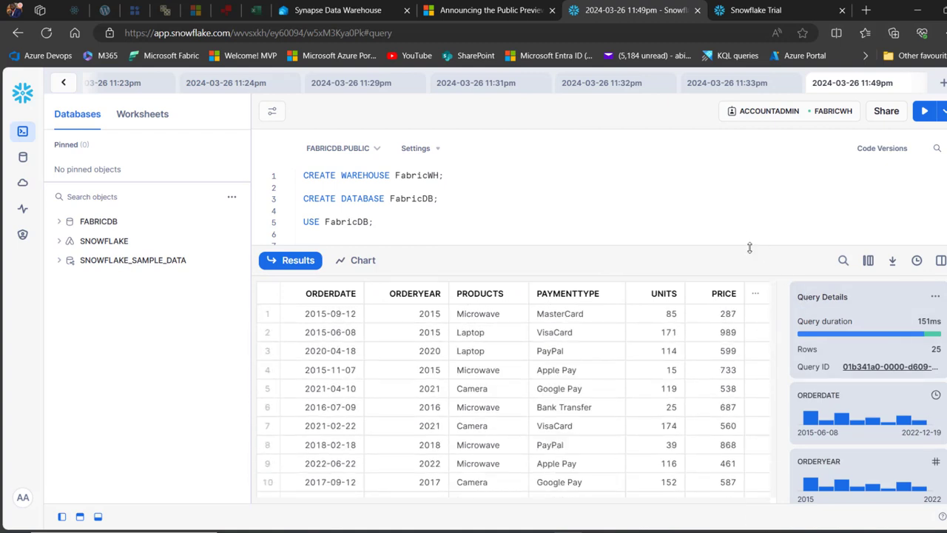
{"action": "left_click_drag", "start_coordinate": [750, 248], "coordinate": [747, 429]}
Rewrite line 8 as SELECT COUNT(*) FROM sales; and run it to get 25.
{"action": "triple_click", "coordinate": [341, 257]}
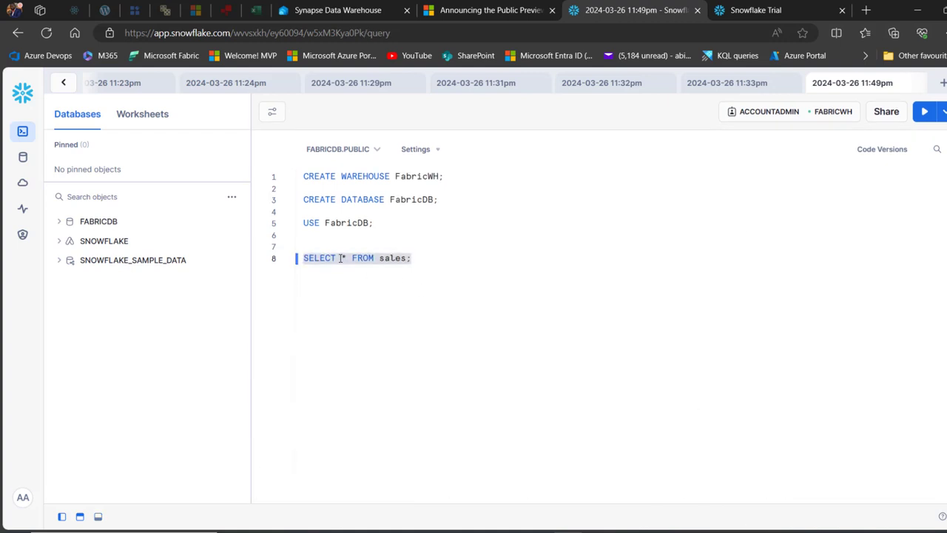
{"action": "left_click", "coordinate": [341, 258]}
{"action": "type", "text": "COUNT"}
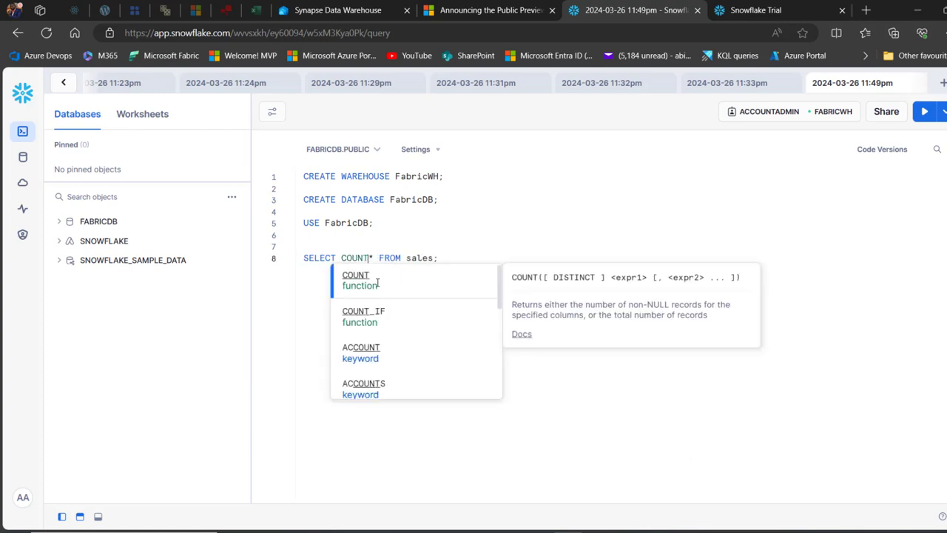
{"action": "key", "text": "Escape"}
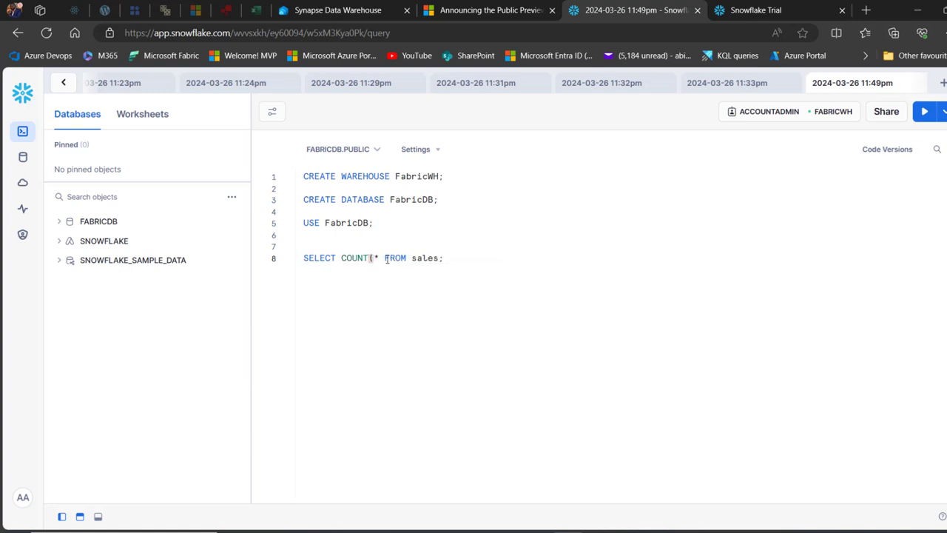
{"action": "type", "text": "("}
{"action": "left_click", "coordinate": [384, 257]}
{"action": "type", "text": ")"}
{"action": "key", "text": "Left"}
{"action": "key", "text": "BackSpace"}
{"action": "left_click_drag", "start_coordinate": [448, 260], "coordinate": [280, 261]}
{"action": "left_click", "coordinate": [921, 115]}
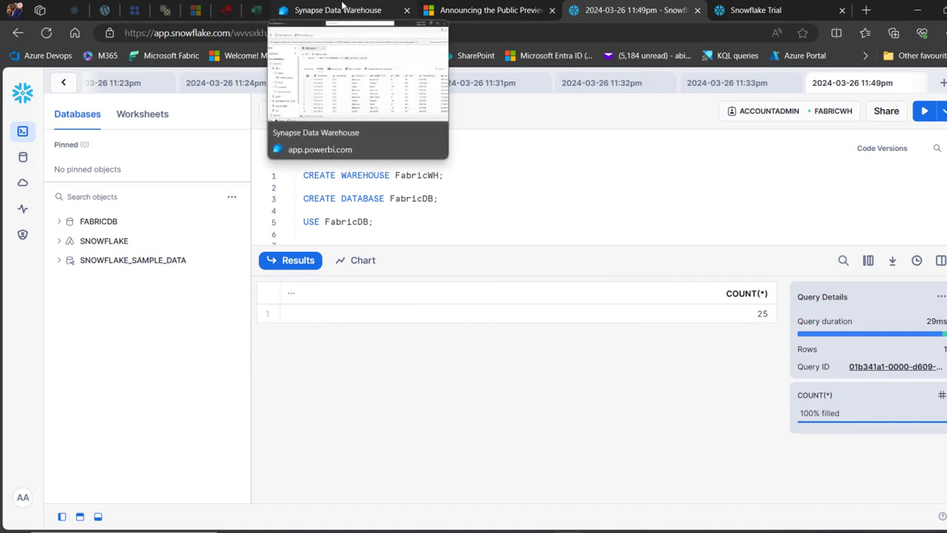
Refresh the Schemas folder in the Fabric SQL analytics endpoint to load the mirrored tables.
{"action": "left_click", "coordinate": [341, 10]}
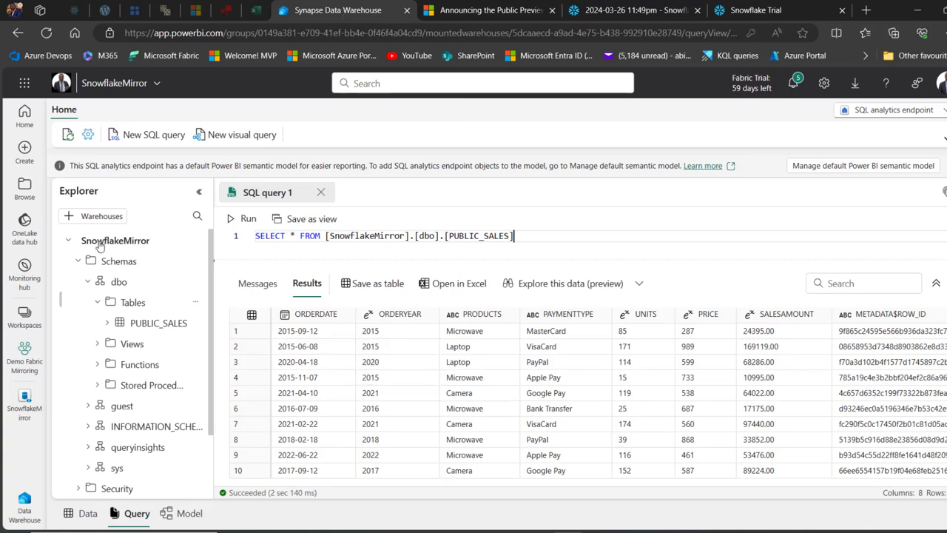
{"action": "left_click", "coordinate": [202, 257]}
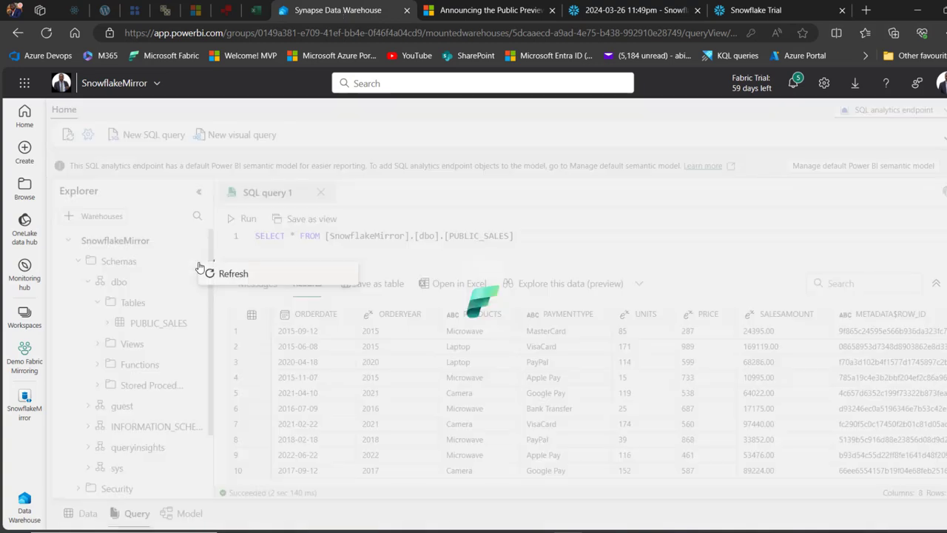
{"action": "left_click", "coordinate": [222, 274]}
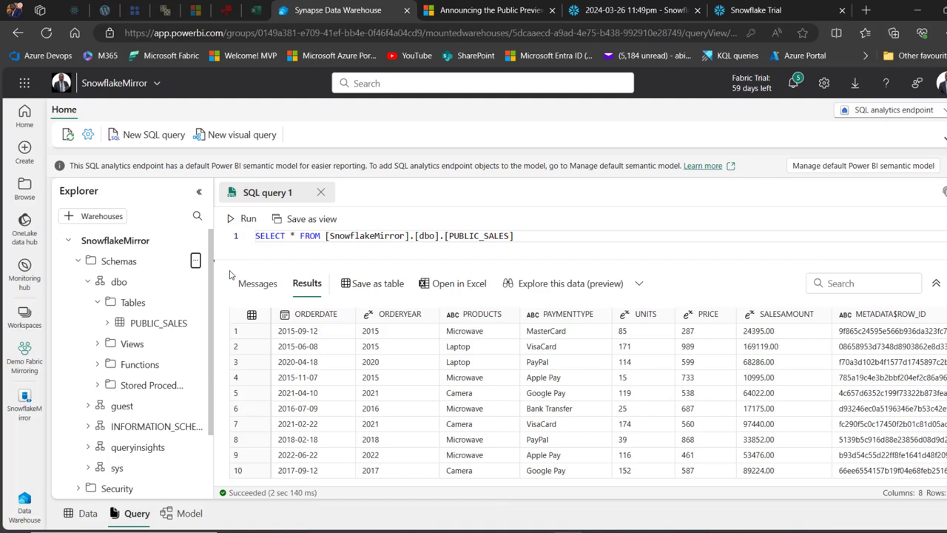
Run SELECT COUNT(*) on the mirrored PUBLIC_SALES table, confirming 25 rows.
{"action": "left_click", "coordinate": [291, 235]}
{"action": "type", "text": "COUNT"}
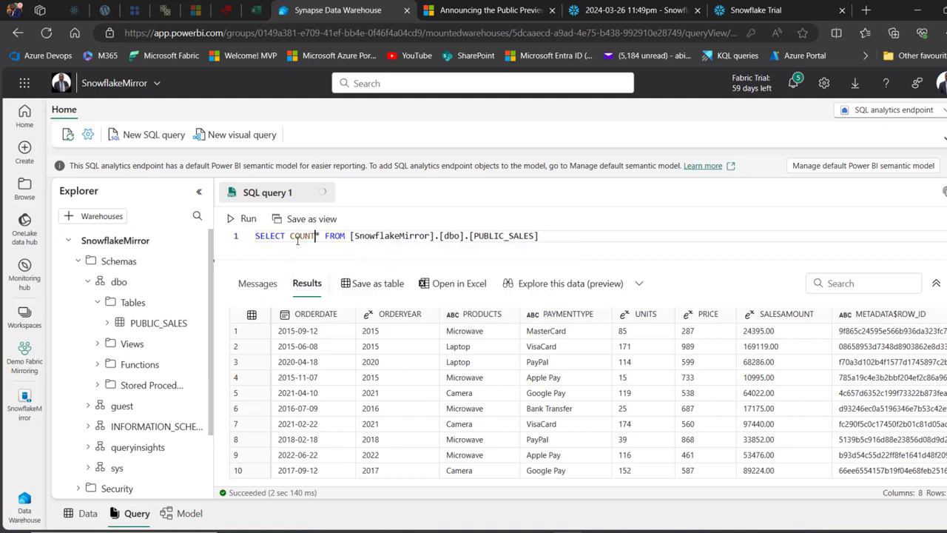
{"action": "type", "text": "(*"}
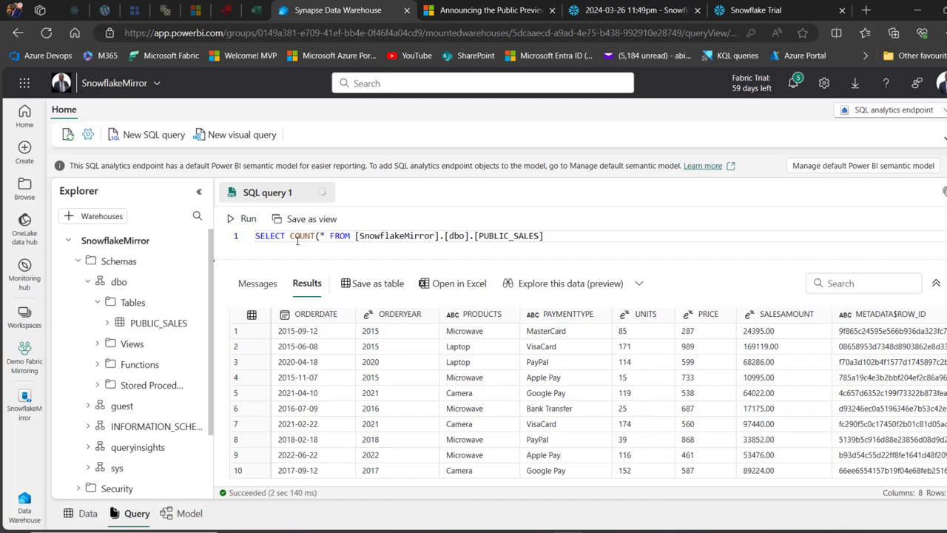
{"action": "type", "text": ")"}
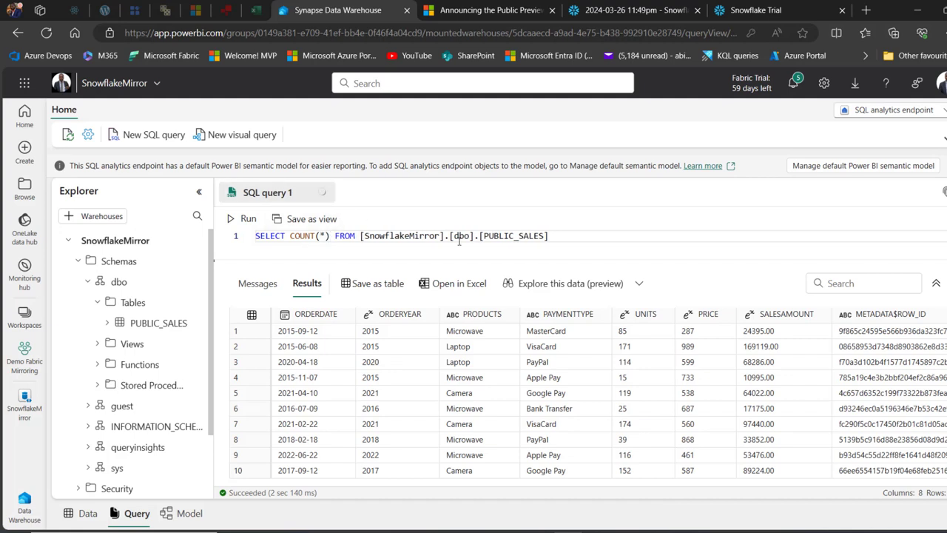
{"action": "key", "text": "ctrl+a"}
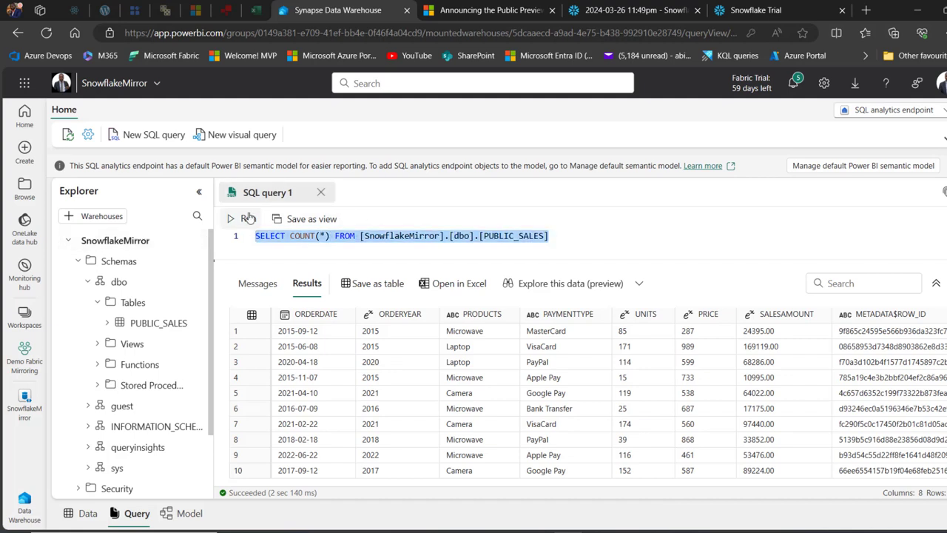
{"action": "left_click", "coordinate": [248, 219]}
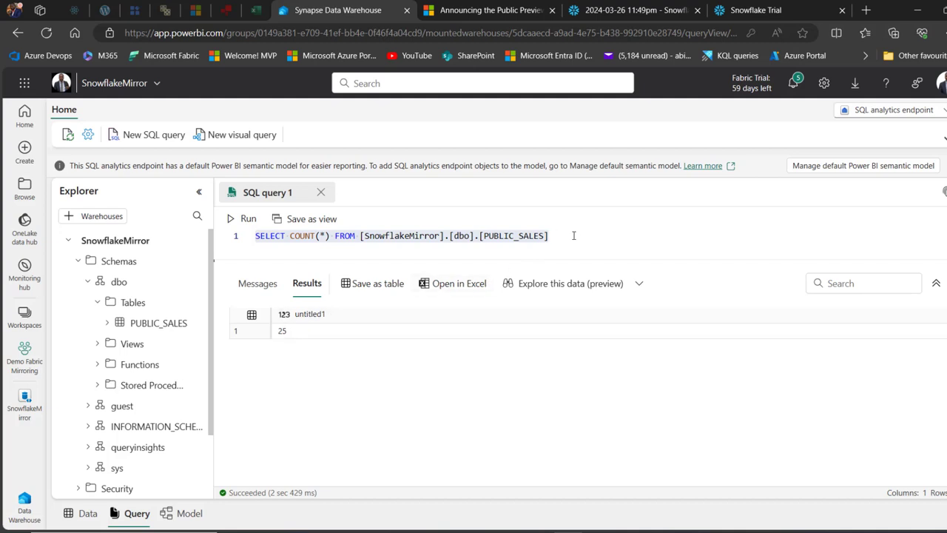
{"action": "left_click_drag", "start_coordinate": [574, 235], "coordinate": [252, 236]}
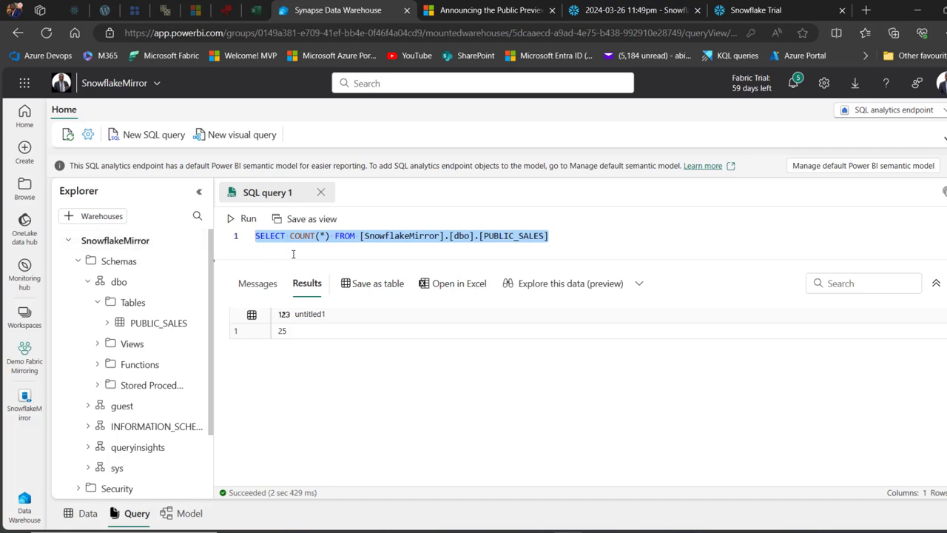